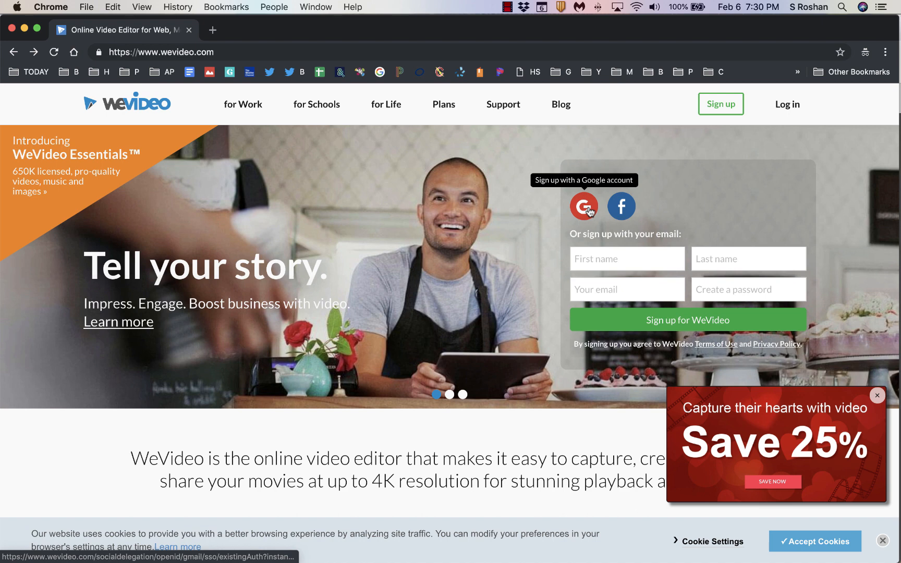
Sign in to WeVideo with a Google account, entering the account's e-mail.
click(585, 207)
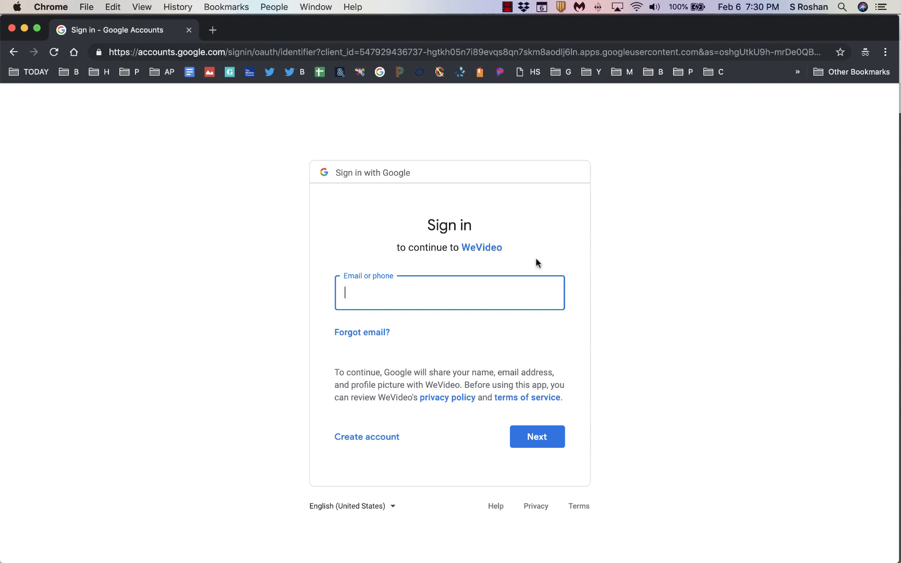
key(super+v)
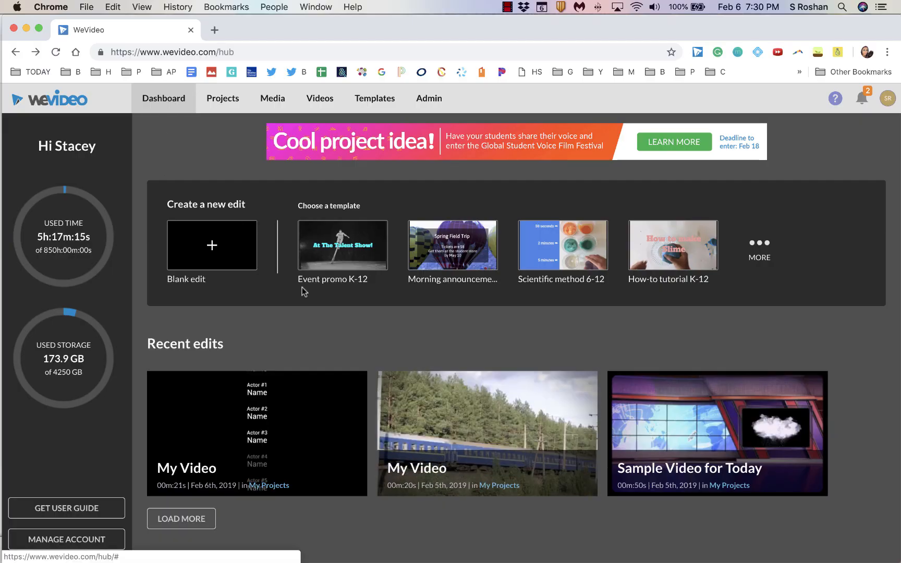
Create a blank widescreen edit saved in My Projects and switch it to Storyboard mode.
mouse_move(420, 409)
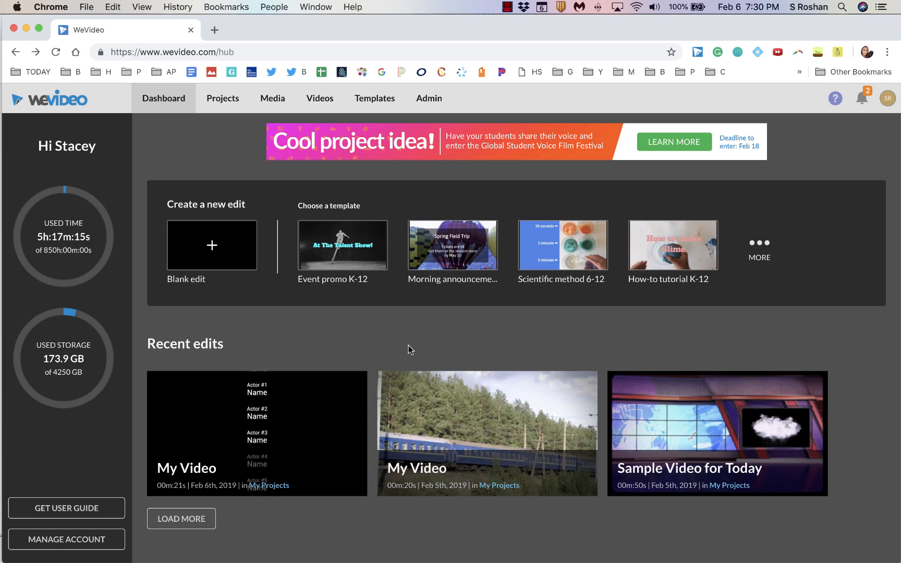
click(232, 265)
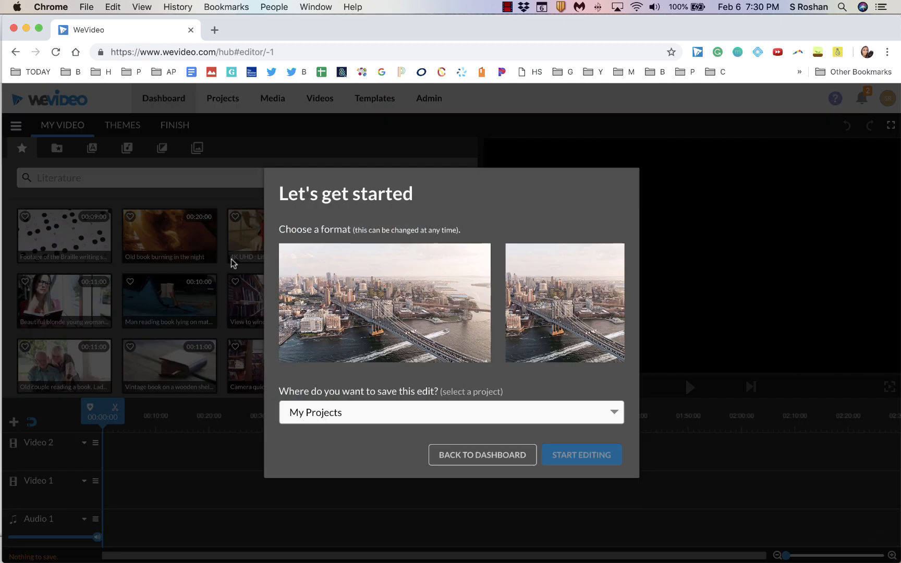
click(393, 334)
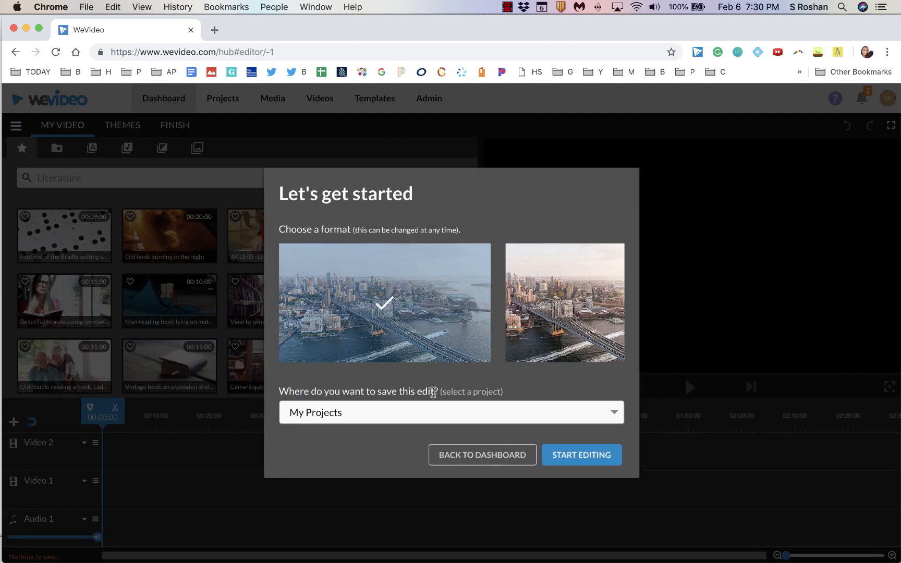
click(578, 462)
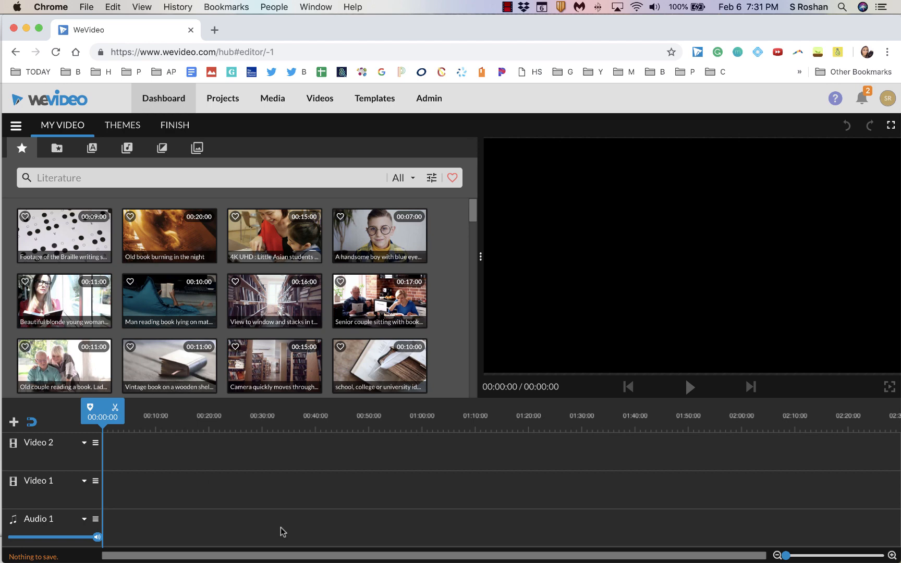
click(16, 129)
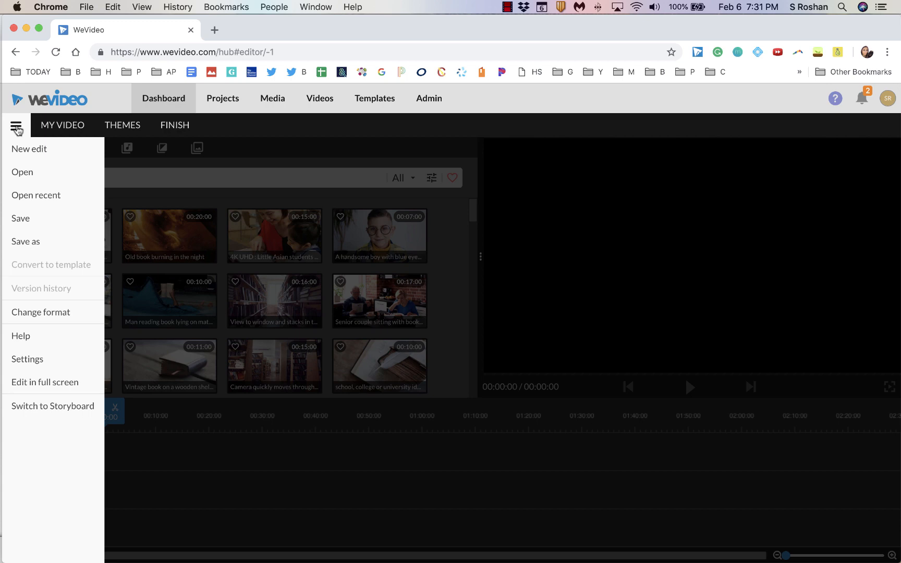
click(21, 406)
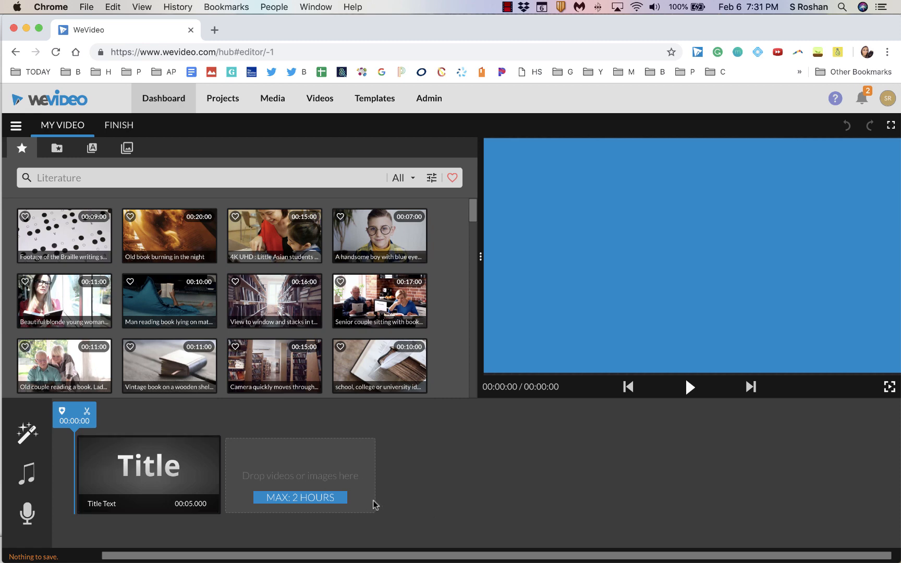
Scrub to the middle of the title clip and change its text to "Add your title here".
click(148, 478)
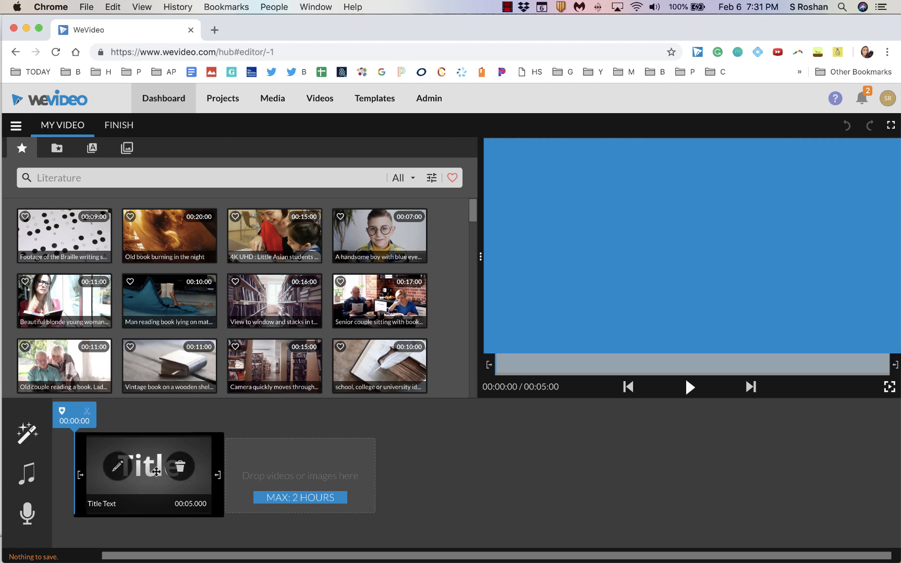
drag(90, 420, 167, 420)
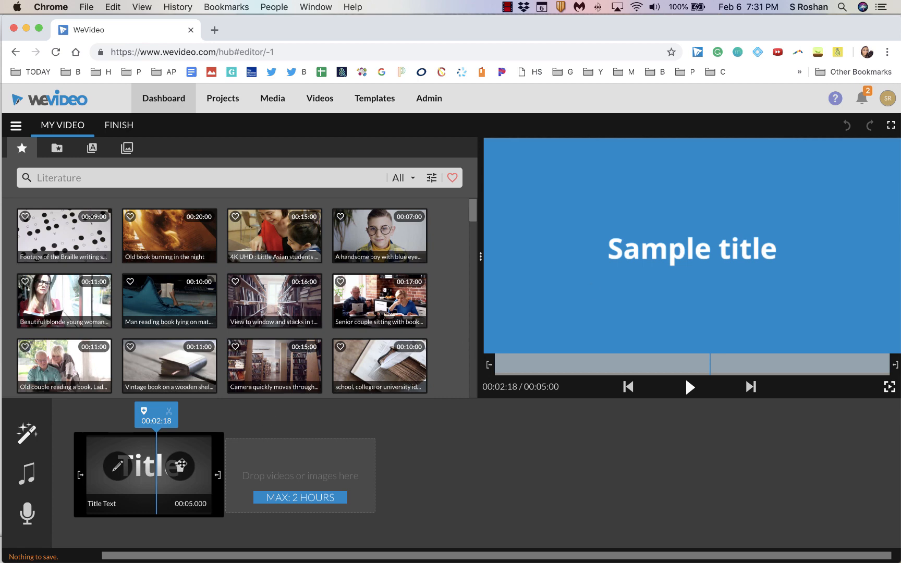
click(125, 469)
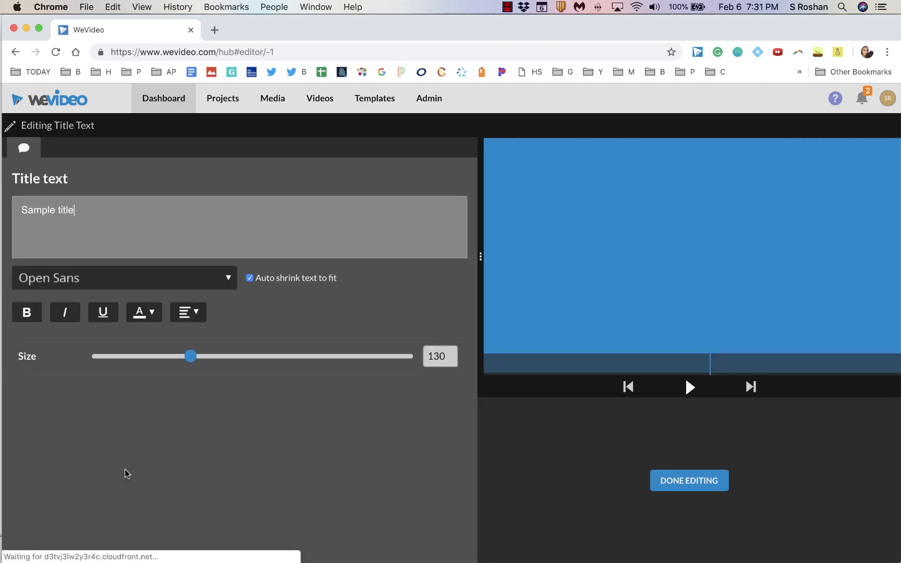
text(Add your )
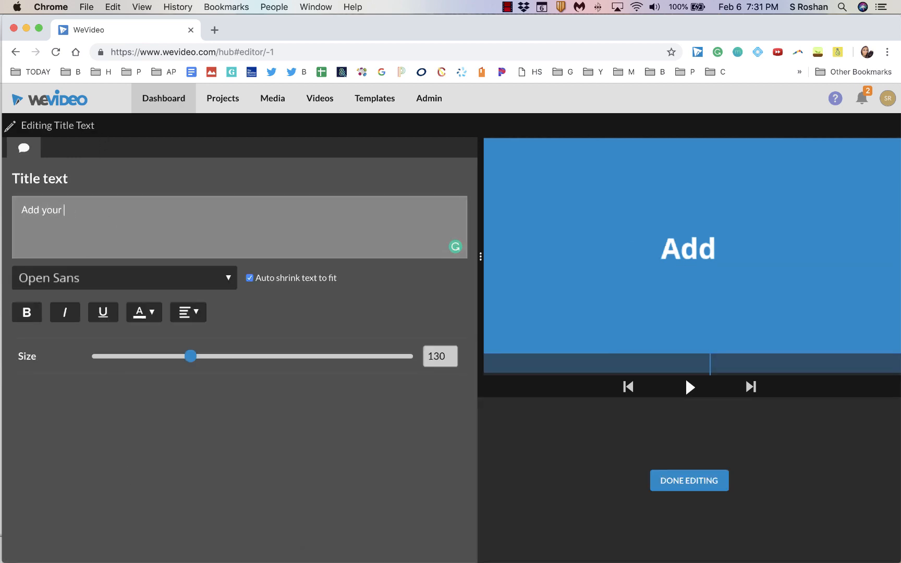
text(title here)
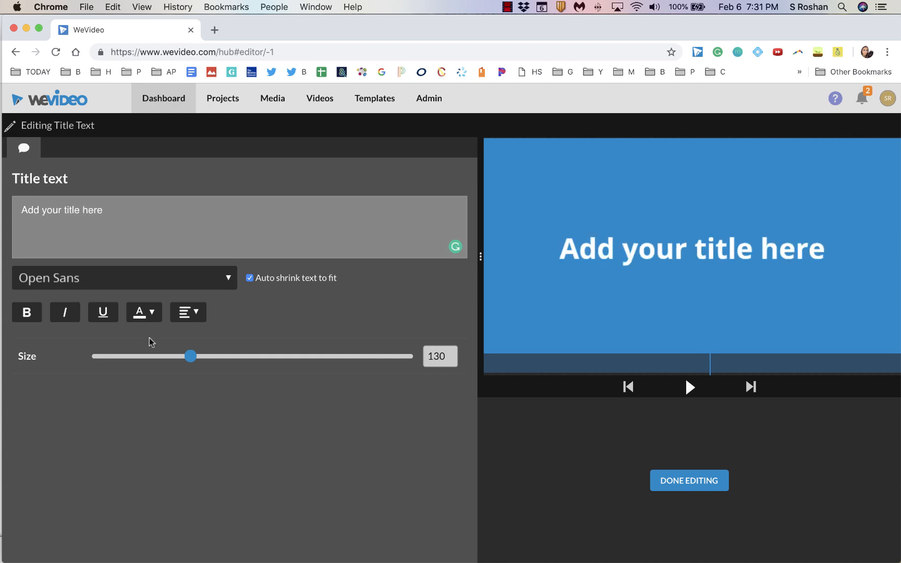
Set the title text size to 118 and finish editing the title.
mouse_move(191, 357)
mouse_down()
mouse_move(229, 361)
mouse_move(181, 361)
mouse_up()
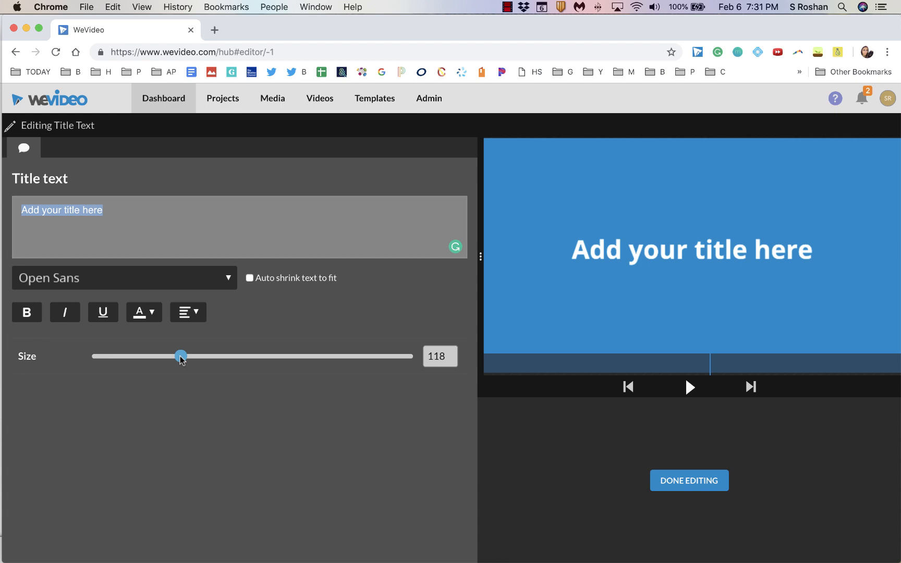
click(230, 279)
click(230, 279)
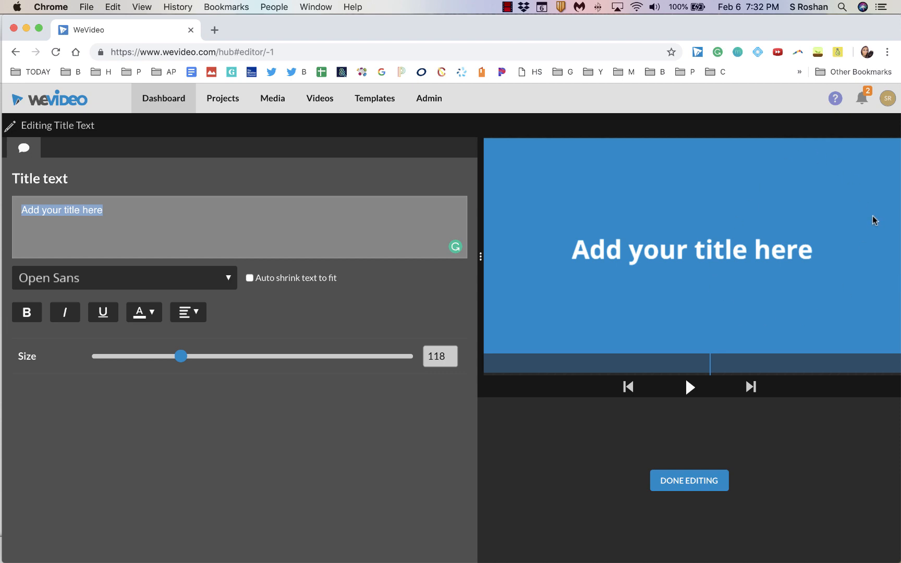
click(681, 475)
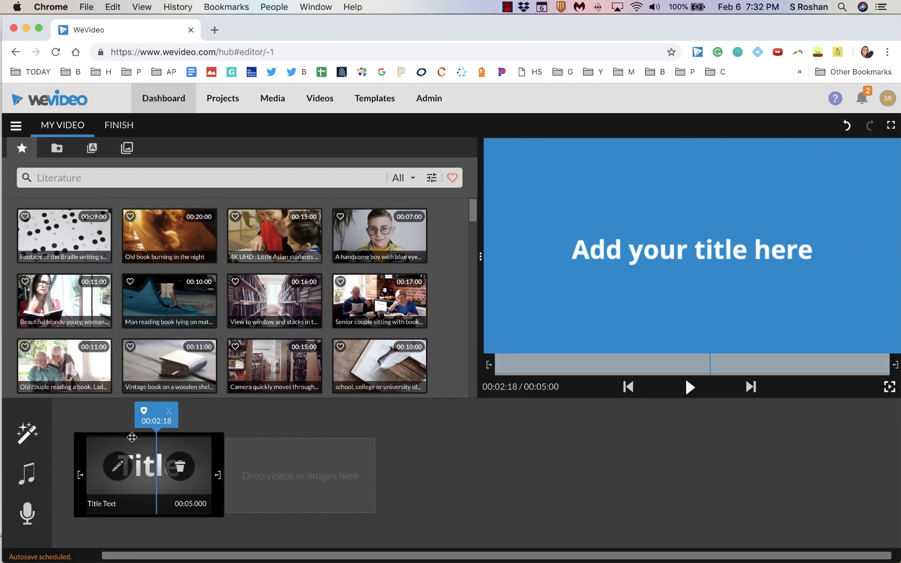
Preview the Basic (Blue) and Memories themes, apply the BlackSplash theme to the video, and scrub through the title clip.
click(37, 441)
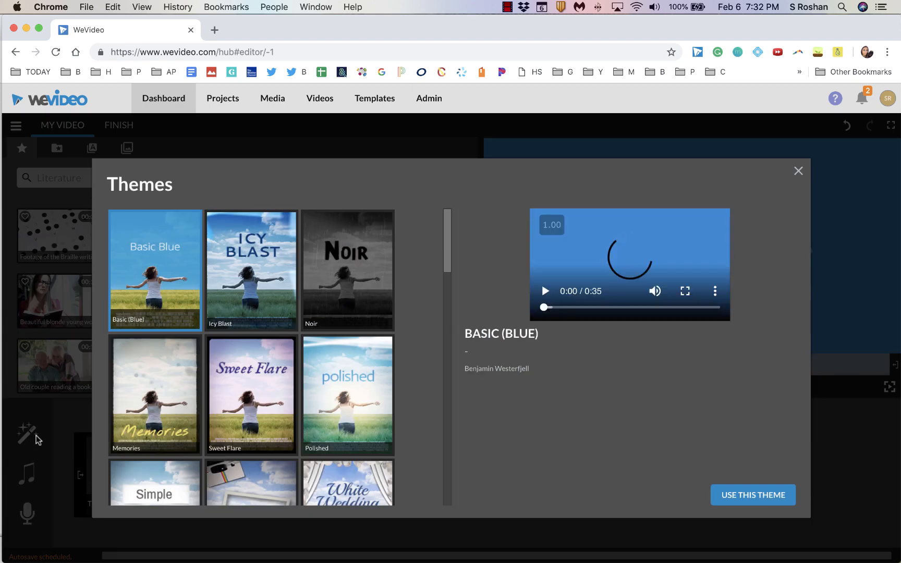
click(545, 291)
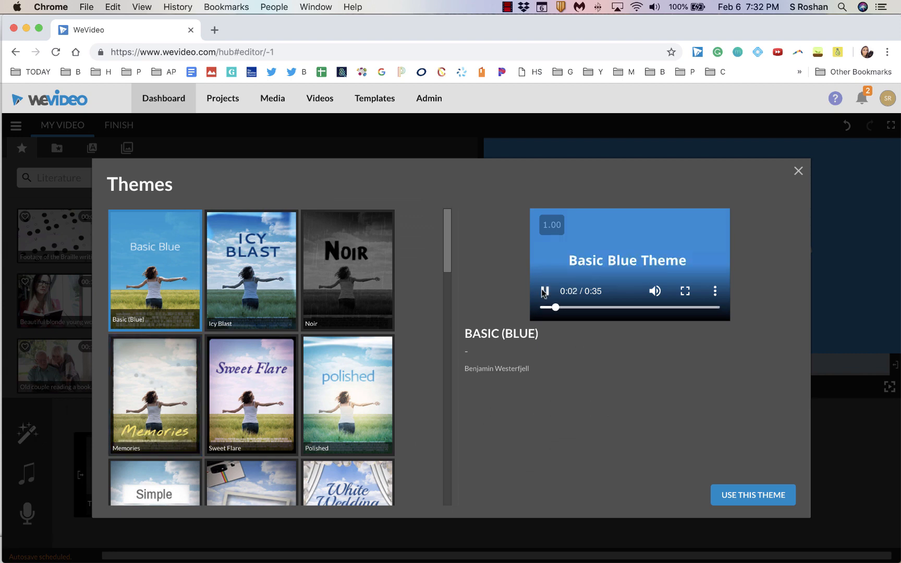
click(545, 291)
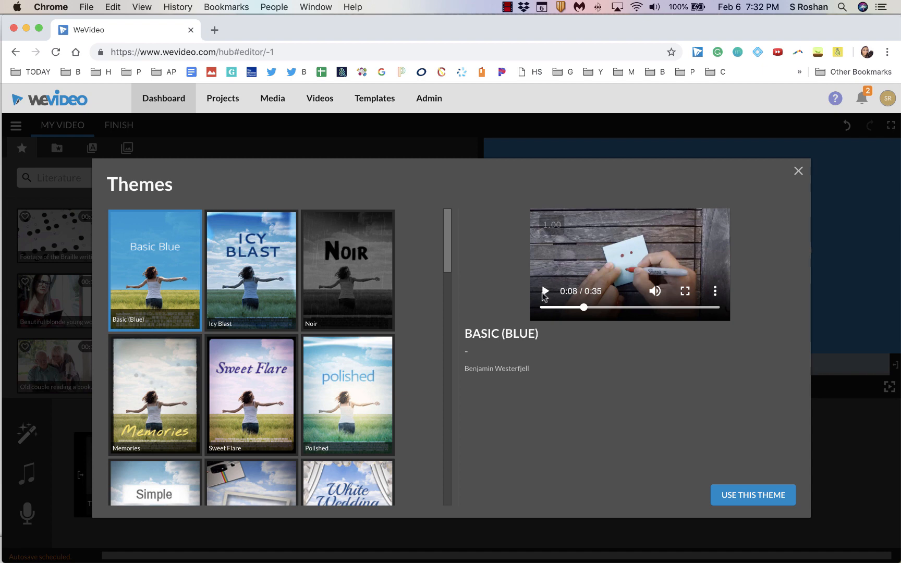
scroll(297, 354, down, 5)
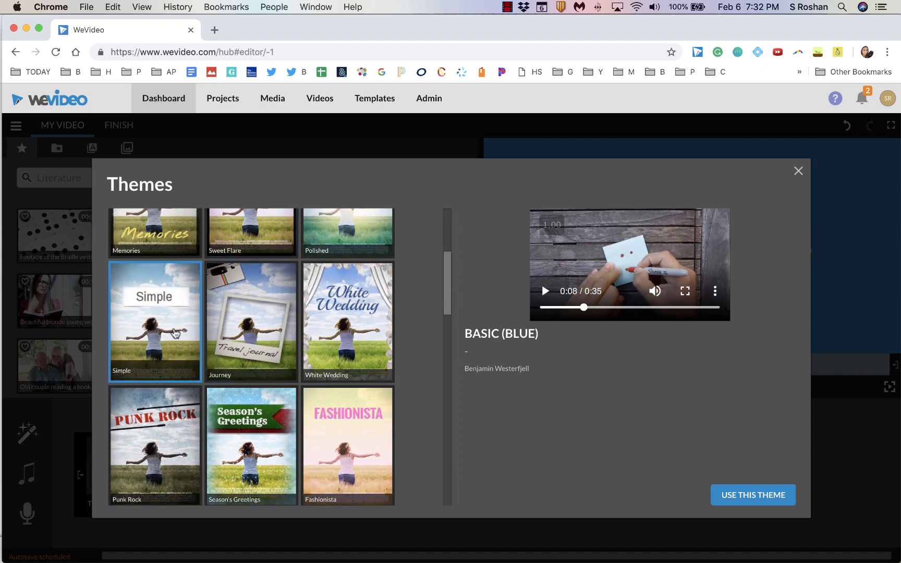
scroll(175, 334, up, 3)
click(133, 308)
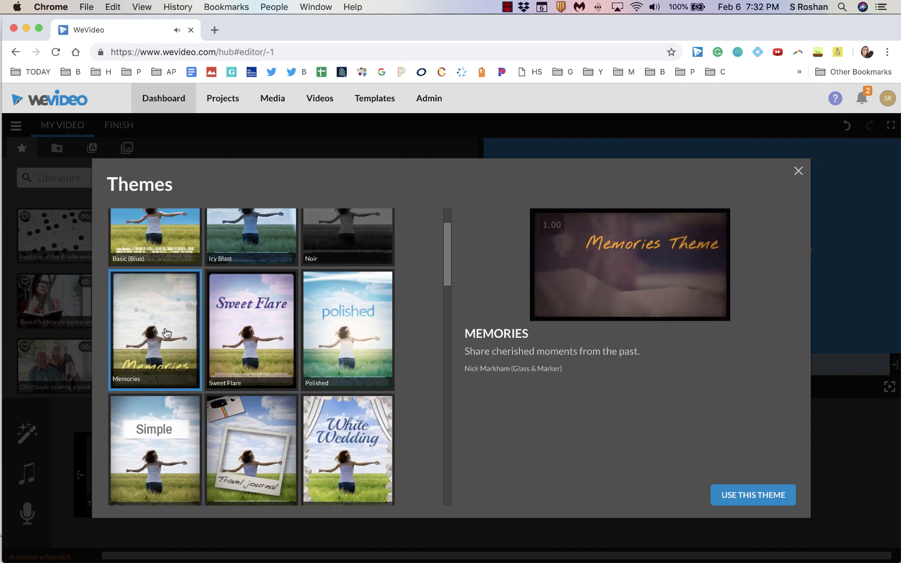
scroll(167, 333, down, 10)
click(349, 327)
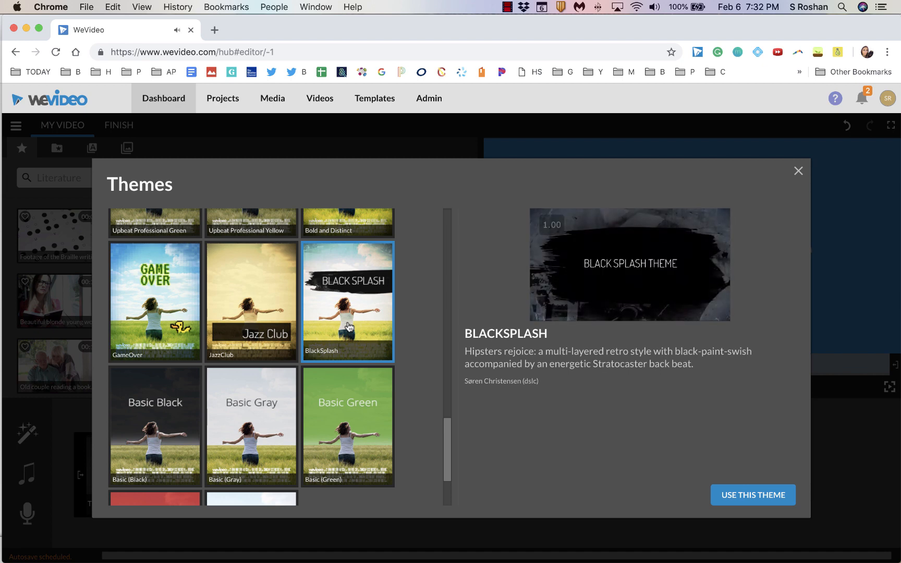
click(764, 496)
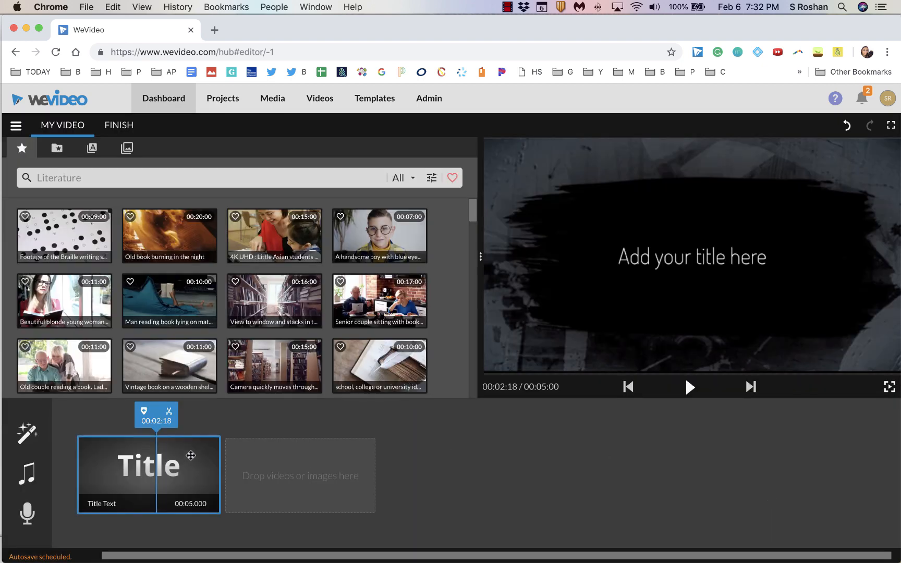
drag(156, 420, 168, 425)
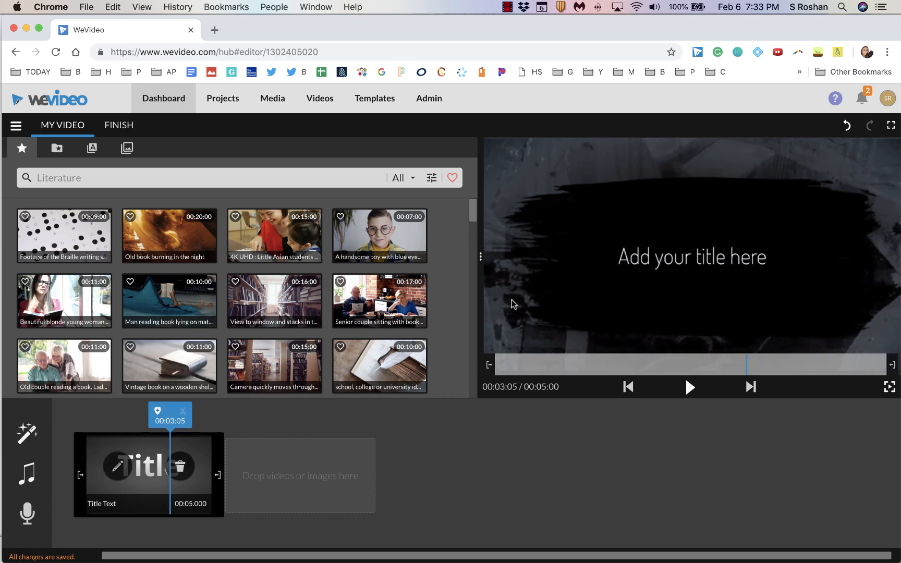
Set the free music track "Pop - Mega Music" as the video's looping background audio.
mouse_move(31, 489)
click(20, 480)
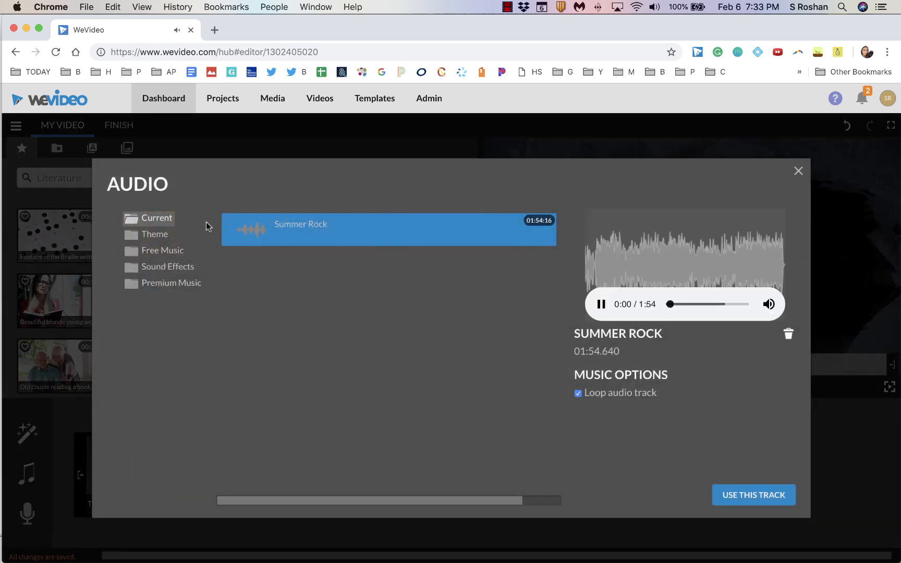
click(158, 251)
click(327, 322)
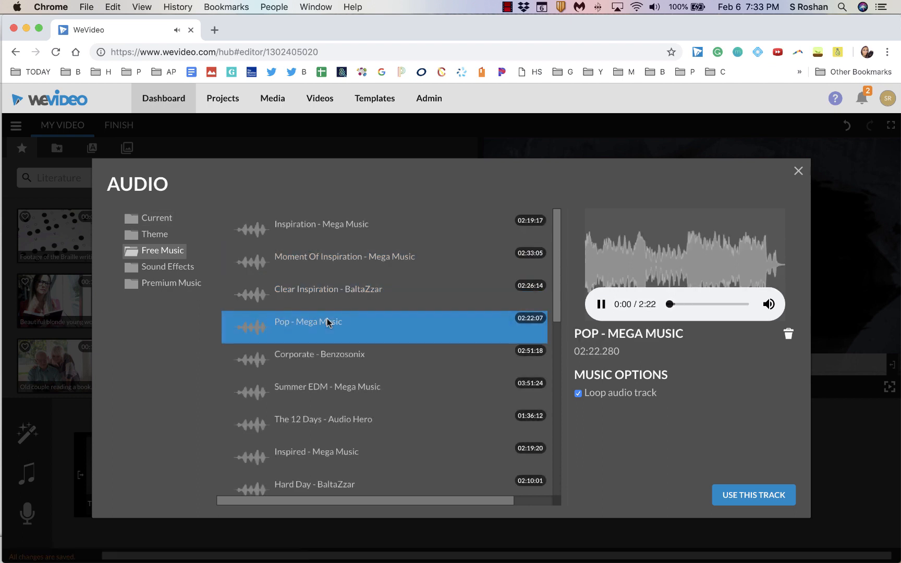
click(781, 504)
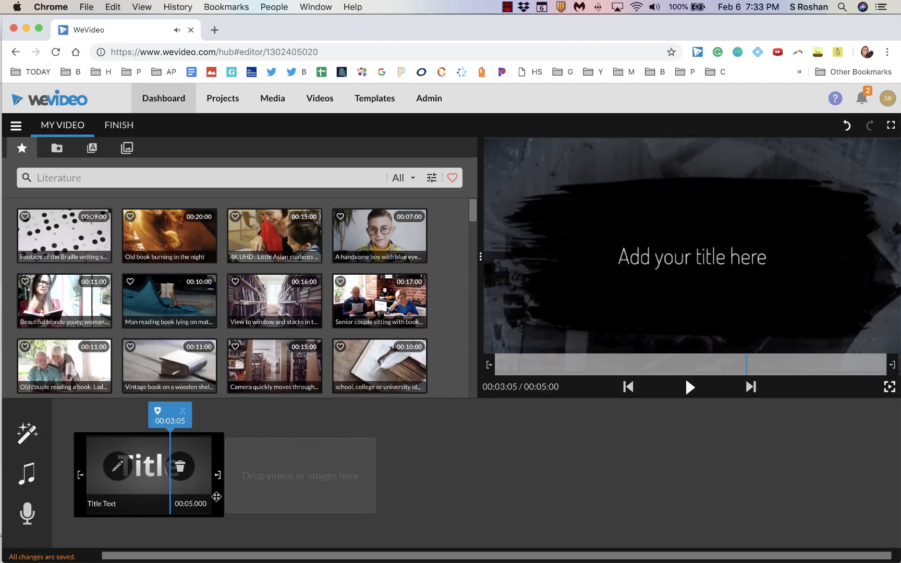
Search the stock media for "education" and add the "Hands Of Mother And Grandm..." clip after the title in the storyboard.
click(22, 149)
scroll(198, 334, down, 10)
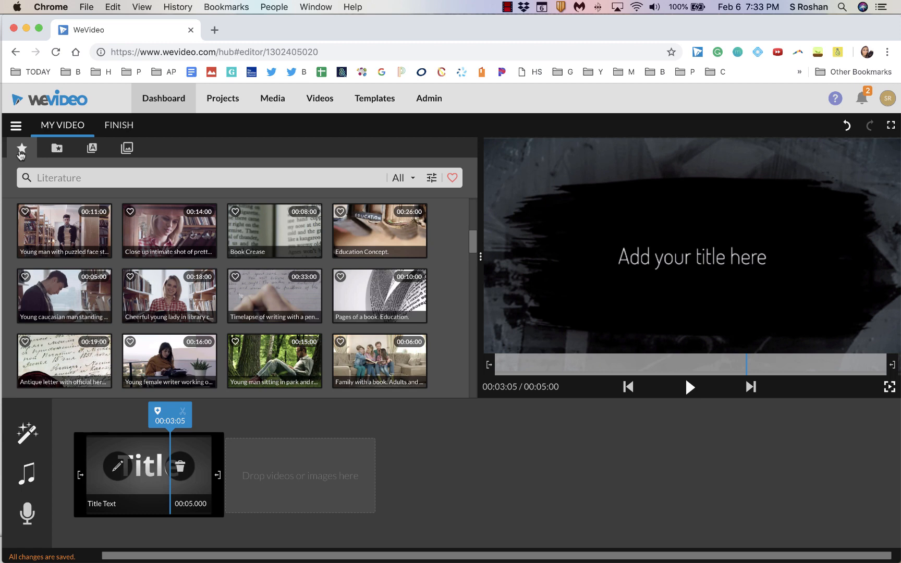
click(66, 178)
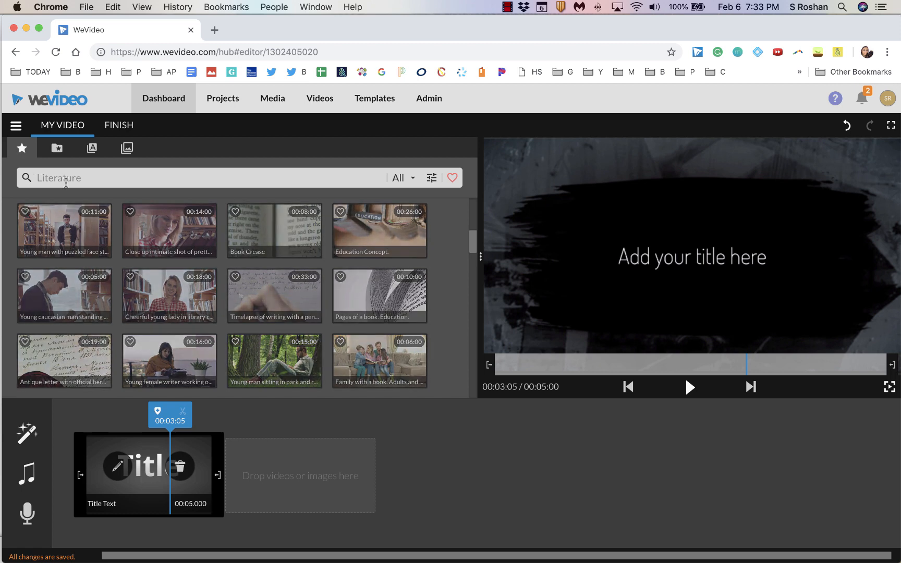
text(education)
key(Return)
click(78, 307)
drag(78, 307, 274, 473)
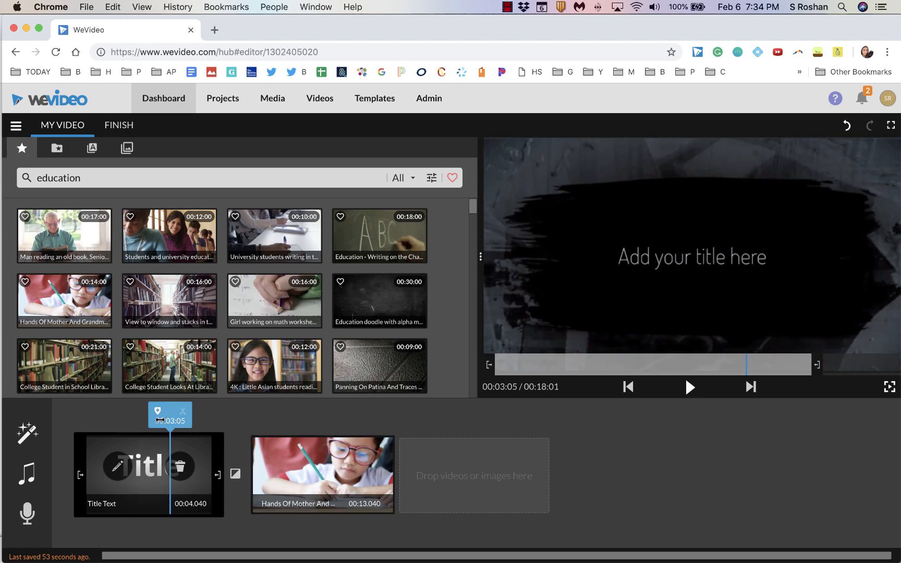
Play back the storyboard from the end of the title into the "Hands Of Mother" clip.
drag(168, 421, 250, 423)
key(space)
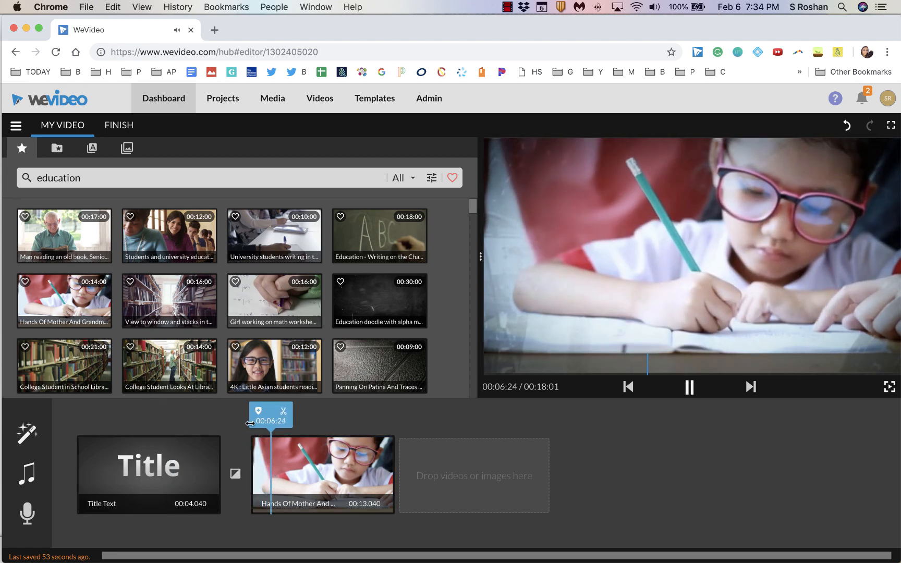
key(space)
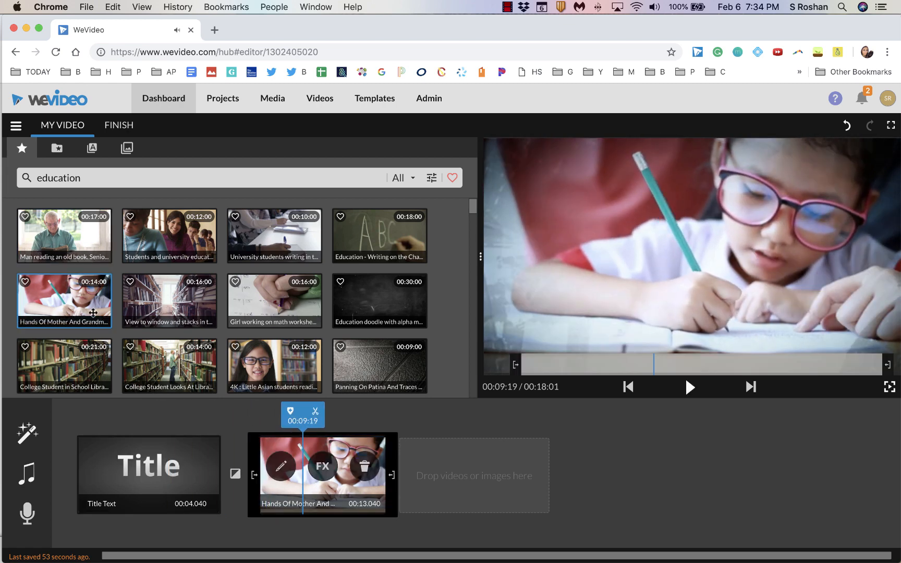
Filter the education media to images and add the "Image Of Crayons And Exercis..." picture after the "Hands Of Mother" clip.
click(266, 177)
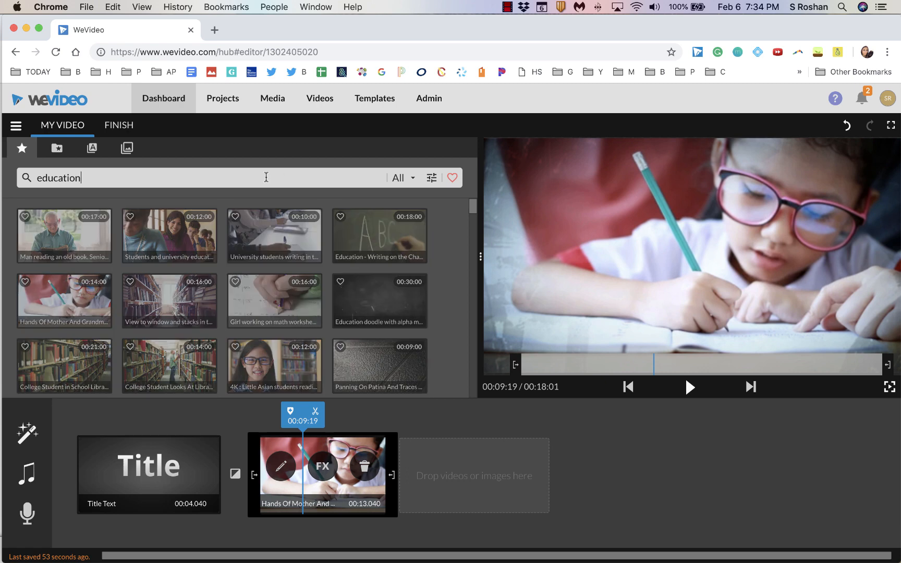
click(400, 178)
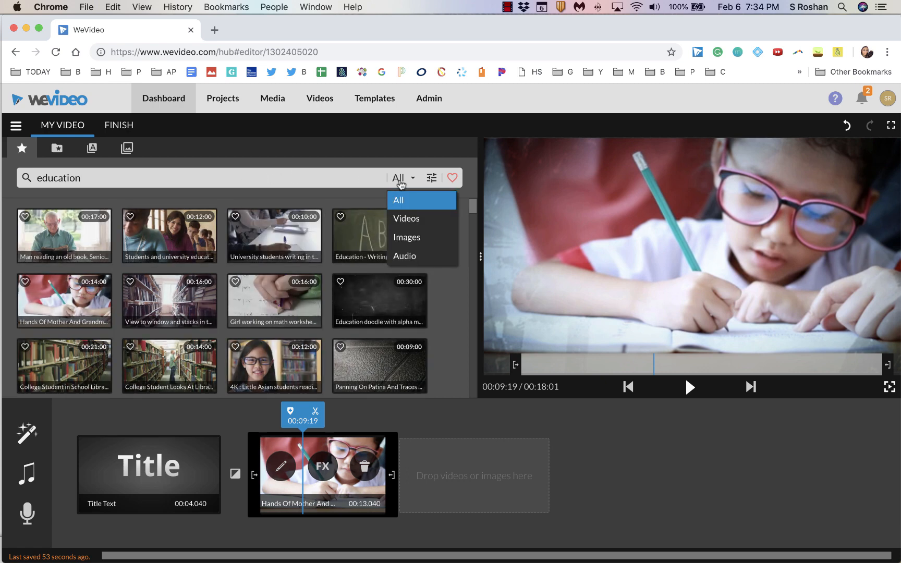
click(407, 237)
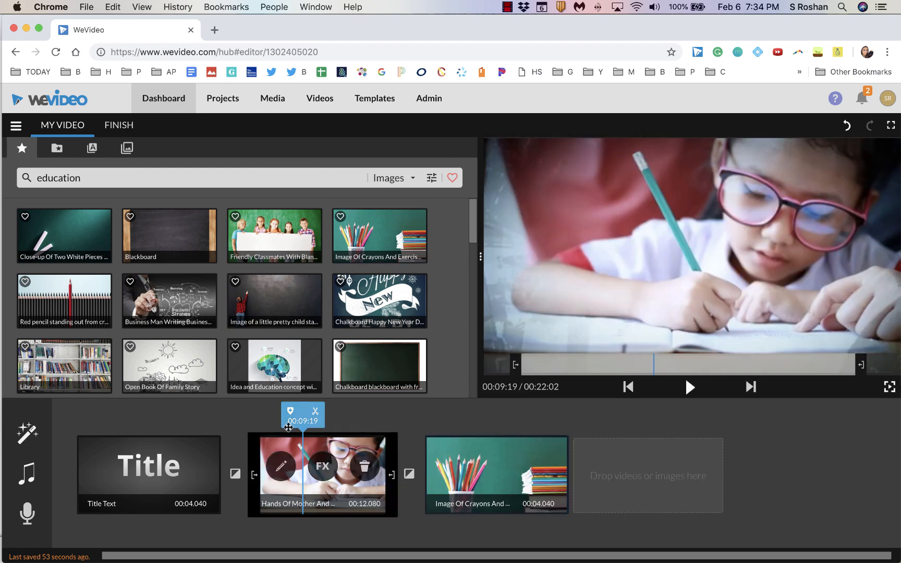
Play back the storyboard across the transition from the "Hands Of Mother" clip into the crayons picture.
drag(298, 426, 436, 420)
key(space)
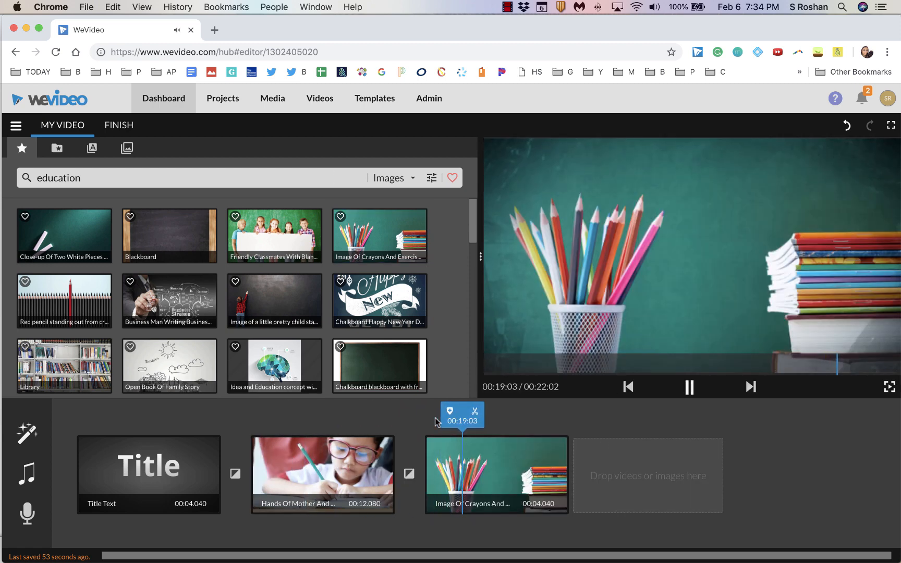
key(space)
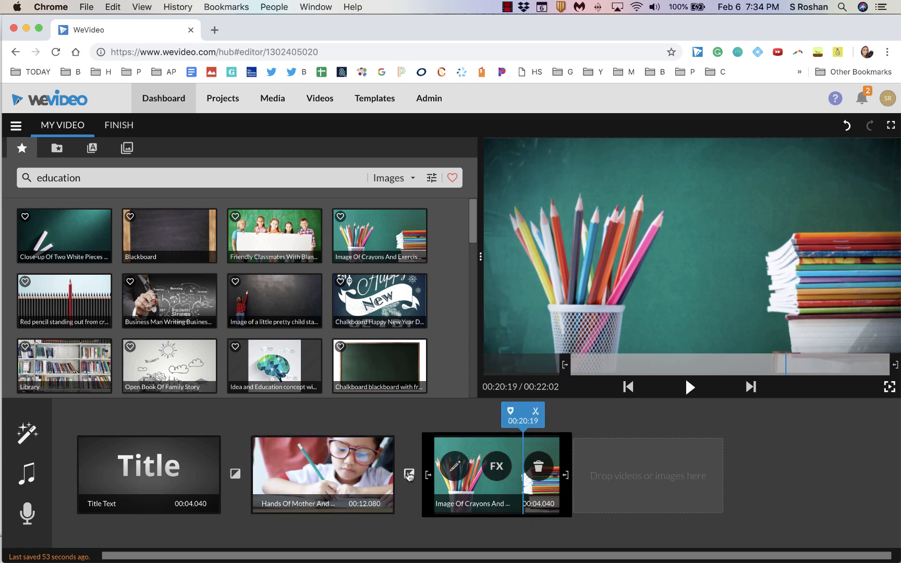
Check the settings of the transition between the "Hands Of Mother" clip and the crayons picture.
click(409, 475)
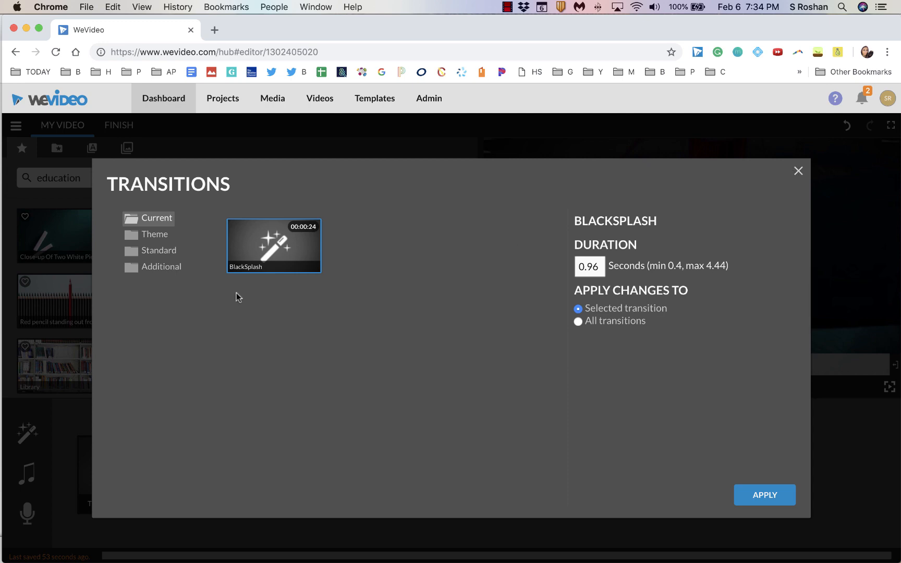
click(798, 172)
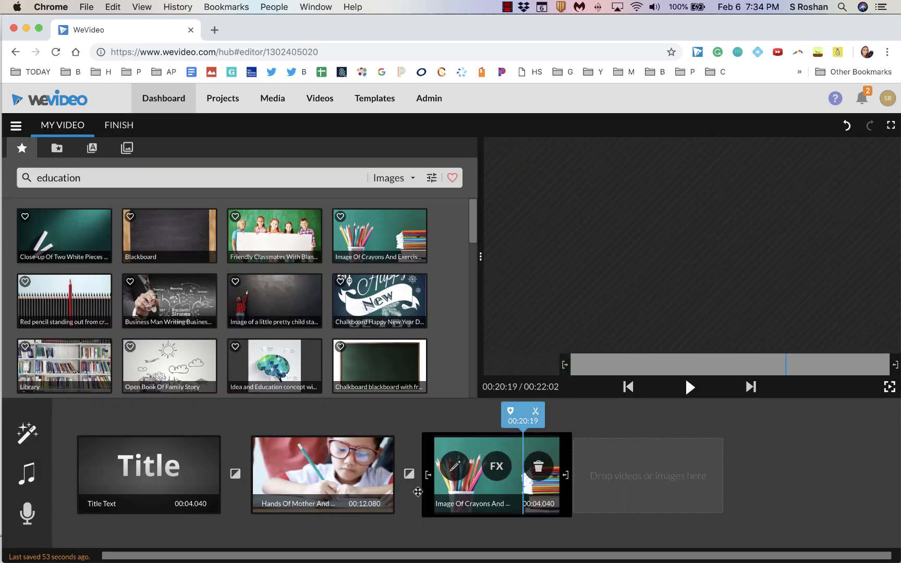
click(410, 474)
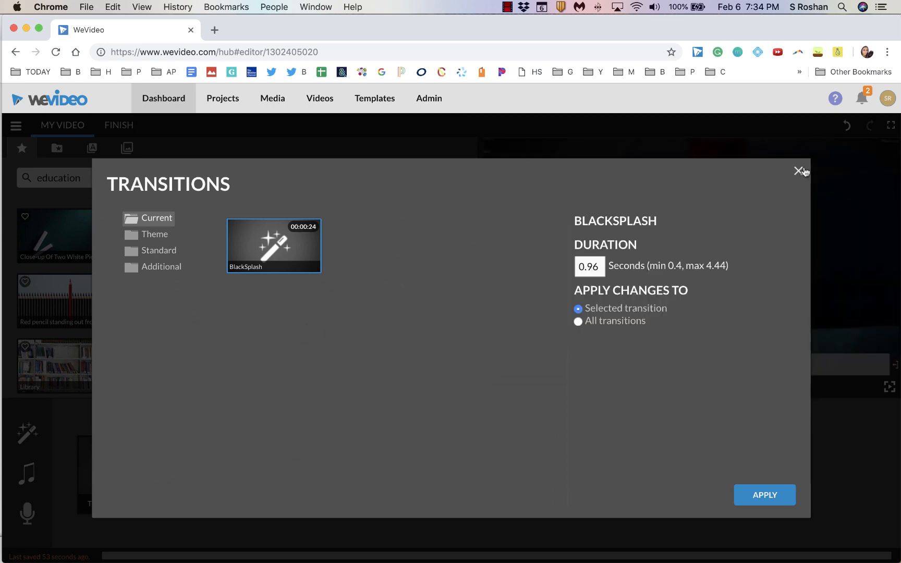
click(798, 171)
Play the "Hands Of Mother" clip from its start and trim its end to a length of about 8.44 seconds.
drag(521, 415, 479, 413)
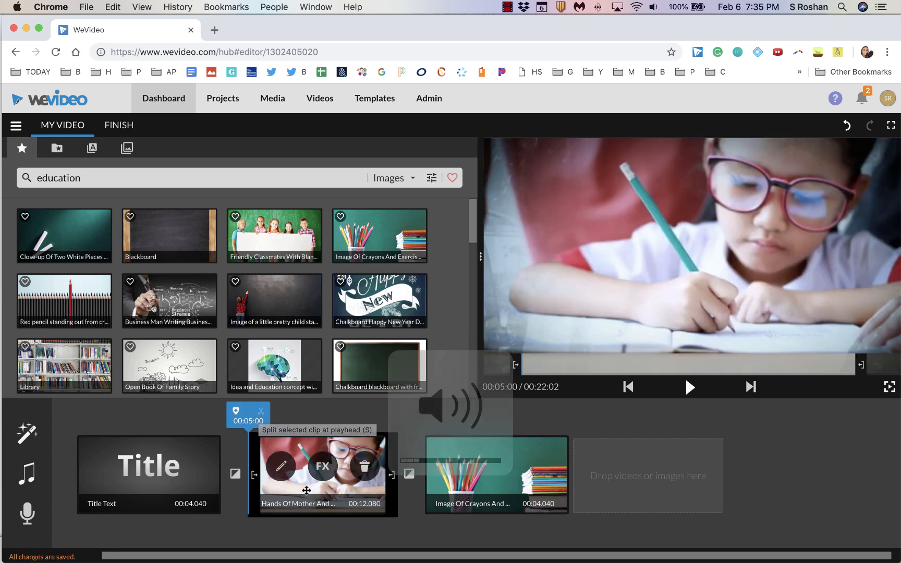
key(space)
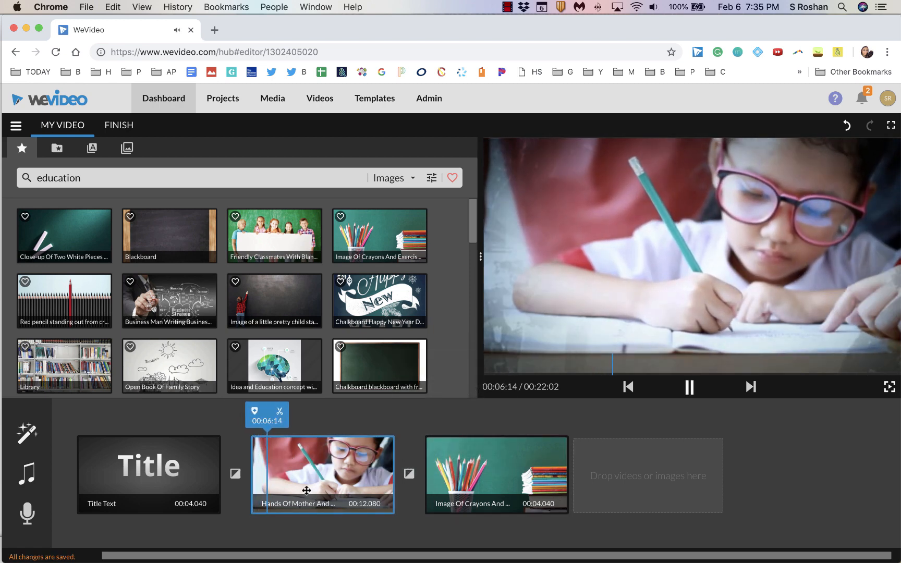
key(space)
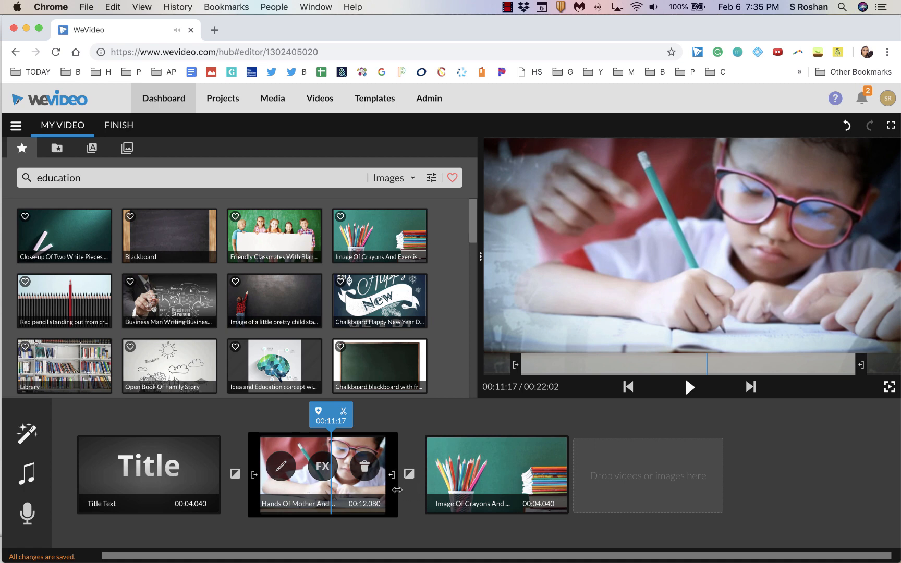
drag(397, 490, 351, 494)
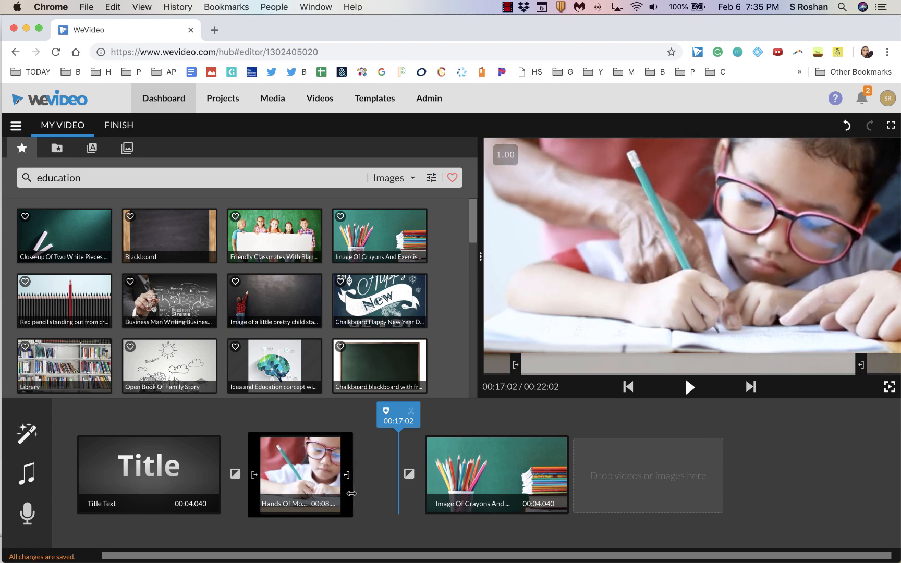
drag(352, 493, 351, 494)
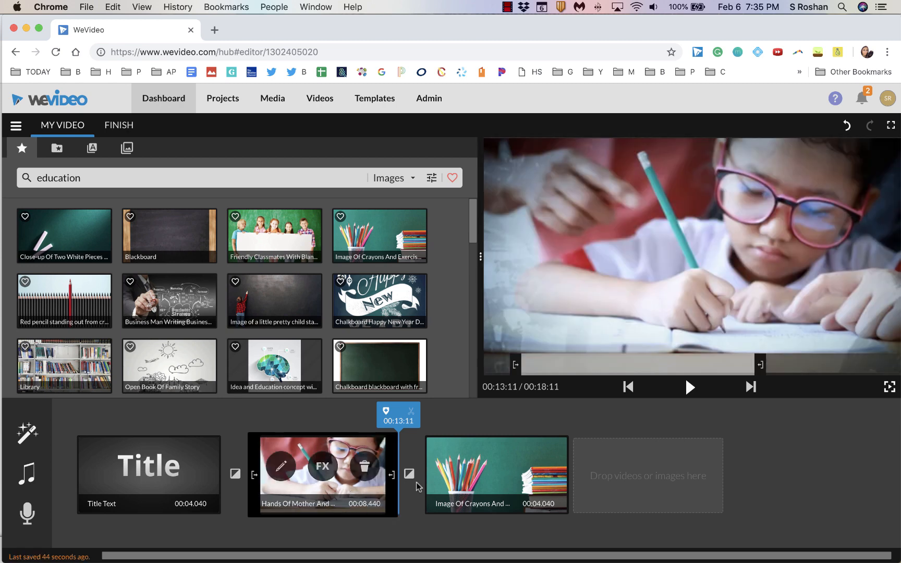
click(145, 473)
click(354, 479)
click(551, 495)
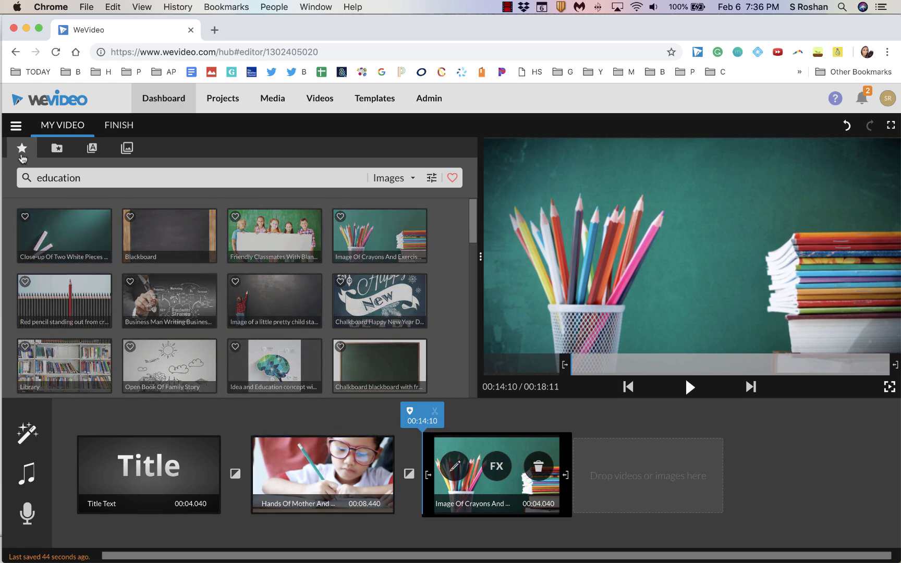
Look at the media import options, and add the "ACL tear" video from the personal media to the end of the storyboard.
click(60, 152)
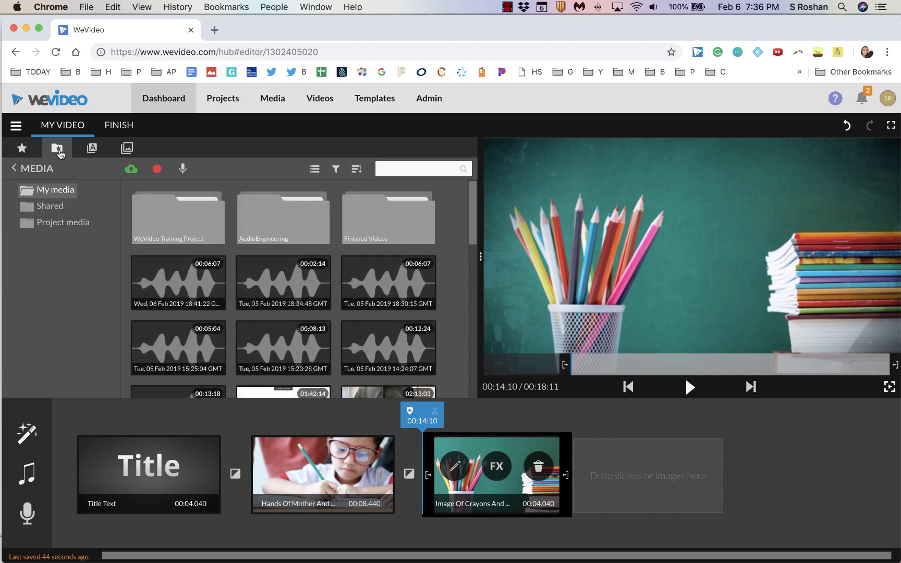
click(131, 169)
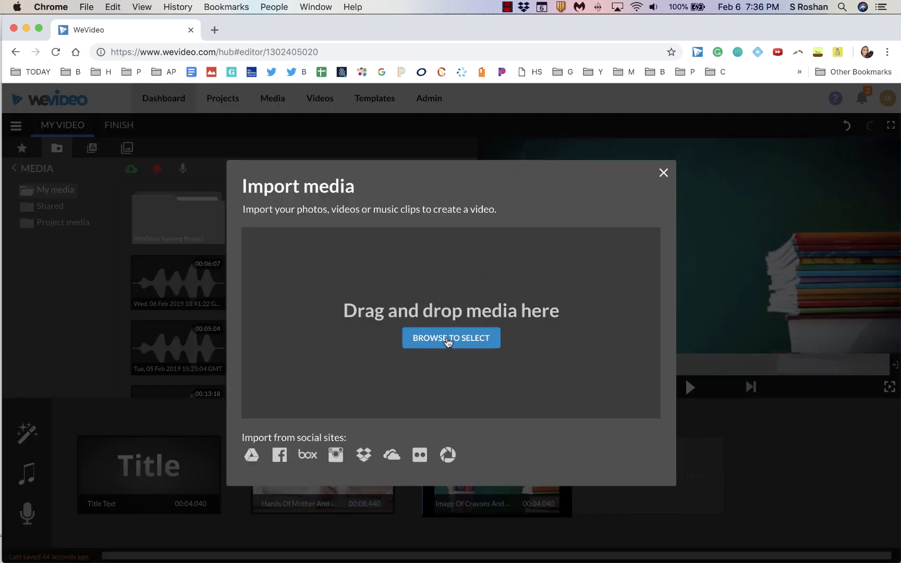
click(663, 173)
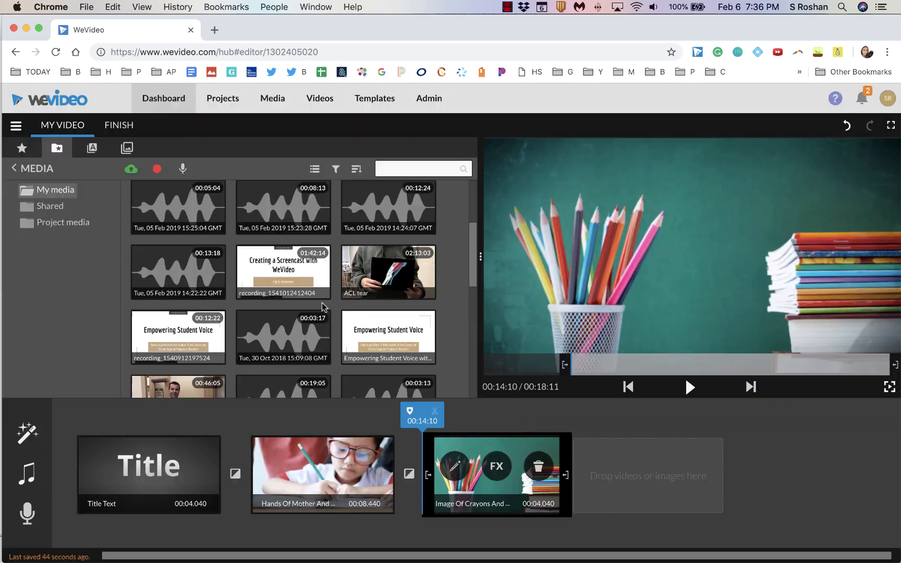
scroll(322, 305, down, 3)
scroll(212, 282, up, 3)
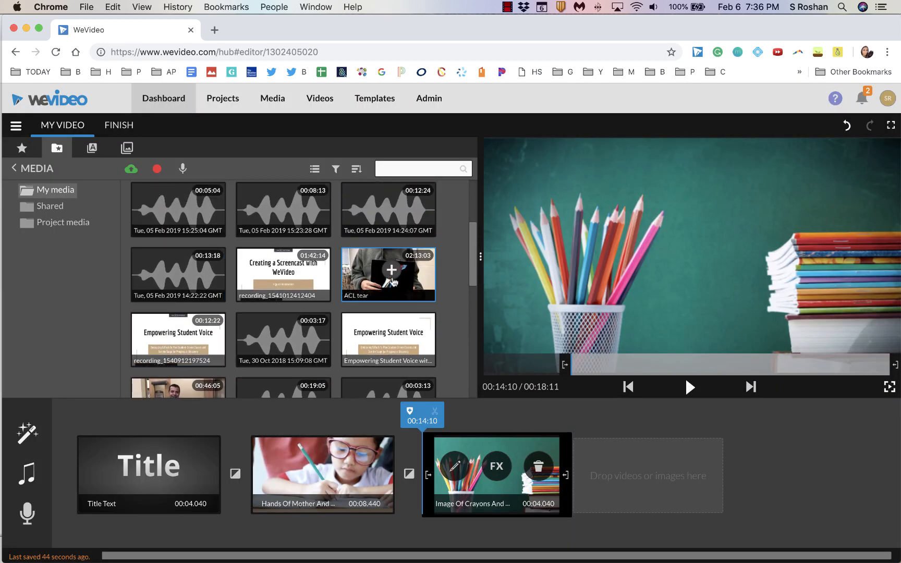
click(393, 279)
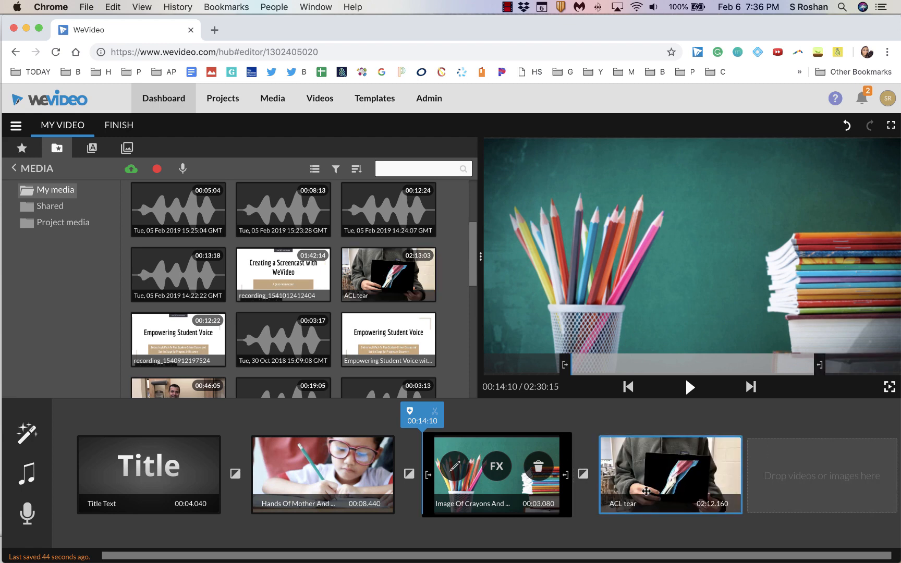
Move the "ACL tear" clip directly after the title and trim its end to a length of about 01:22.
drag(682, 478, 329, 472)
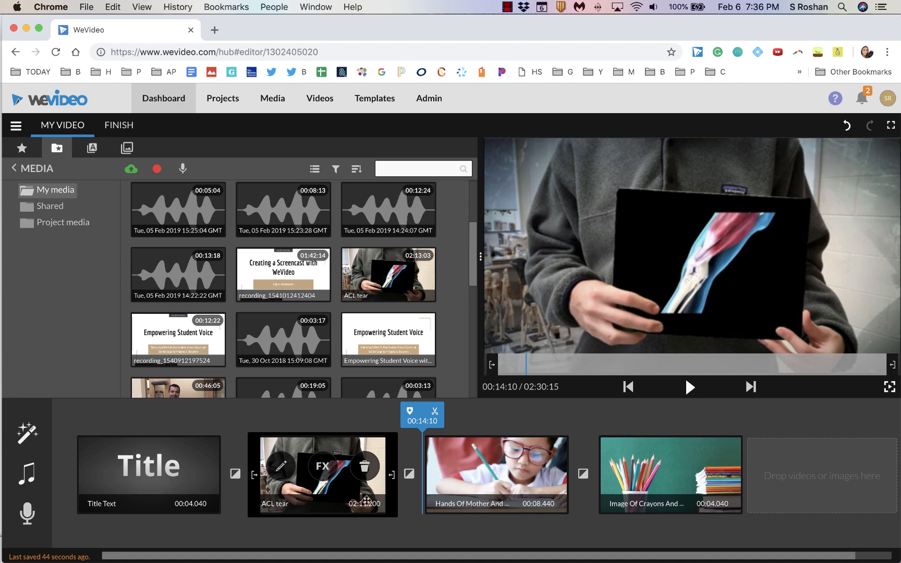
drag(393, 507, 338, 482)
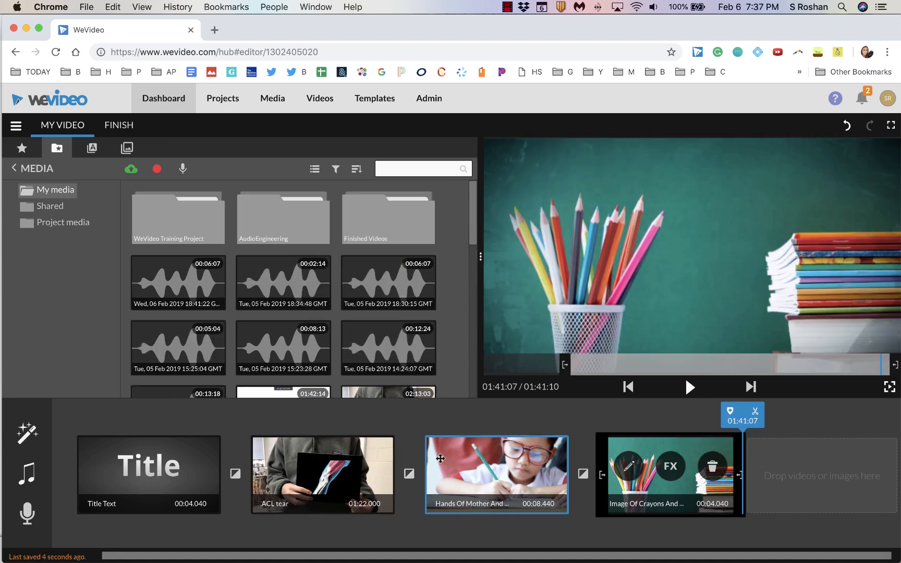
click(490, 479)
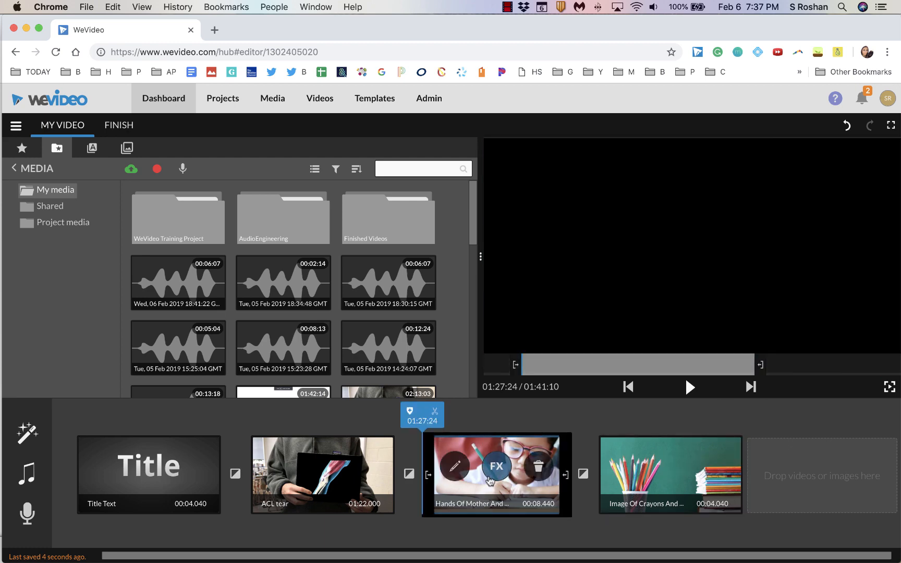
click(632, 477)
click(631, 475)
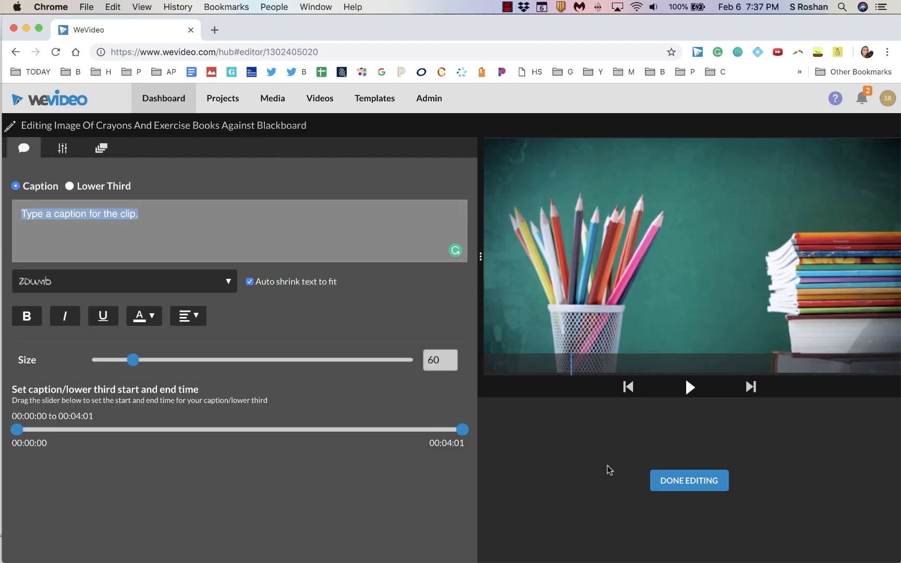
click(689, 480)
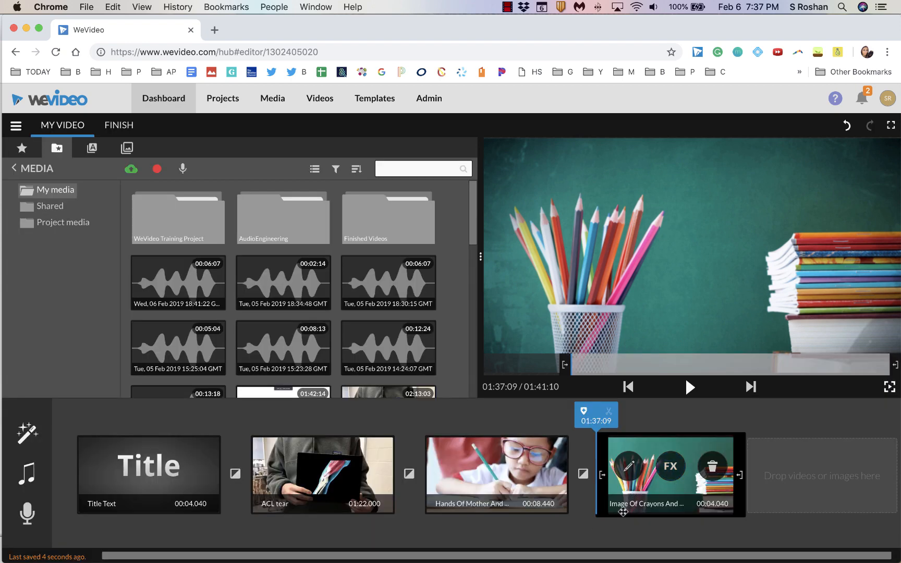
Give the crayons picture the text "Caption this" at size 118 and show it as a lower third.
click(628, 467)
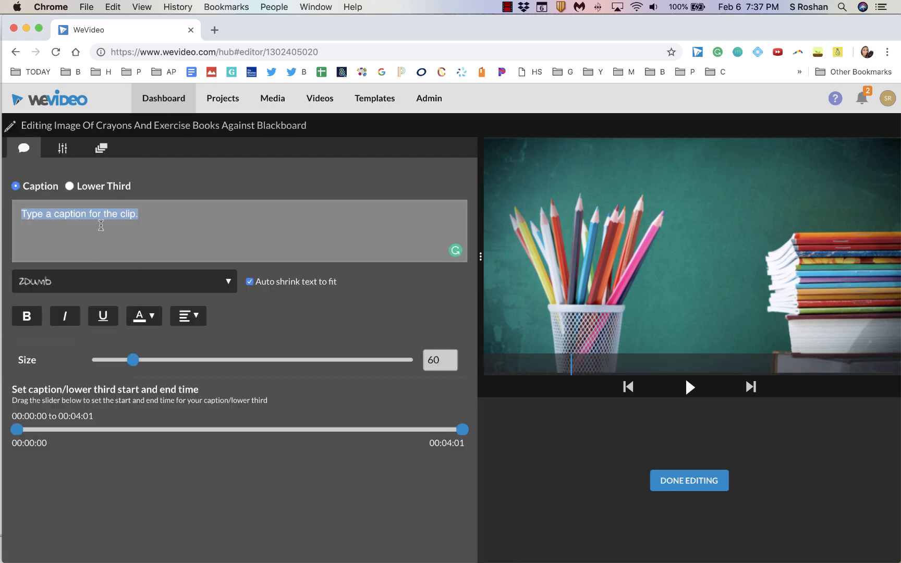
text(Caption this)
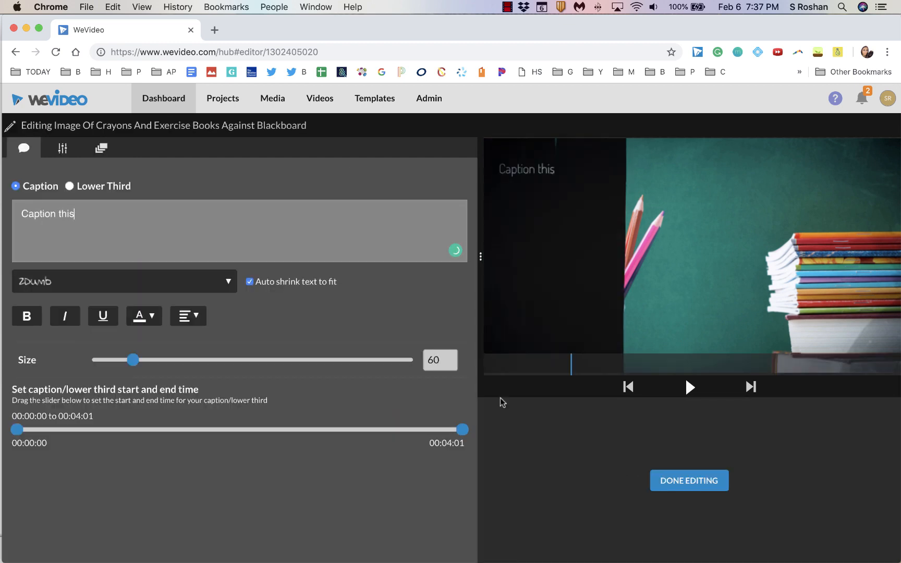
drag(133, 360, 182, 368)
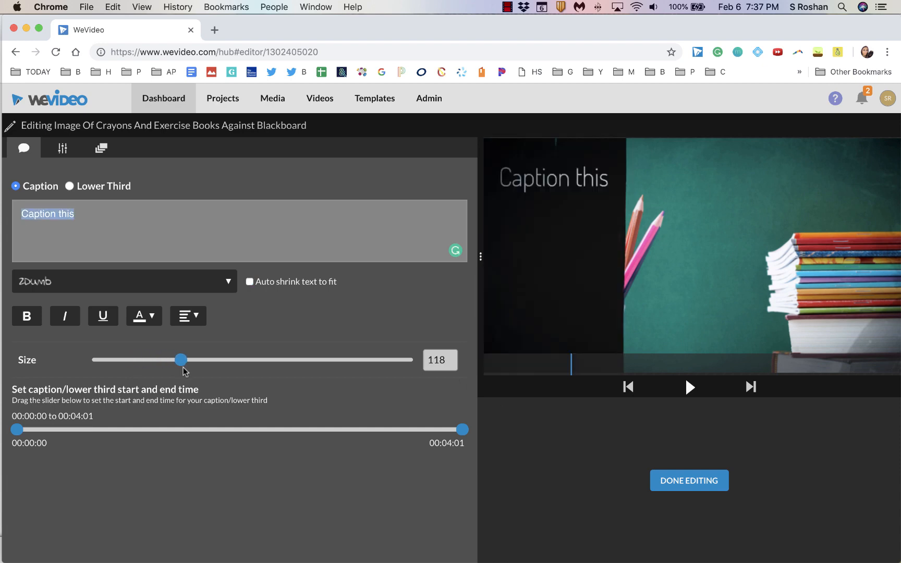
click(70, 186)
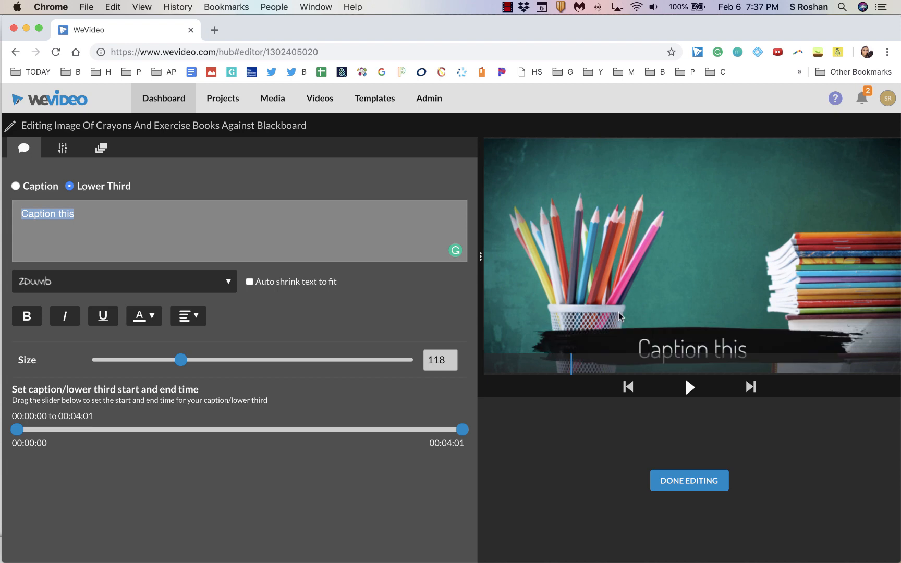
Try a scale of 1.2 in the crayons picture's transform settings and reset the scale to 1.
click(62, 148)
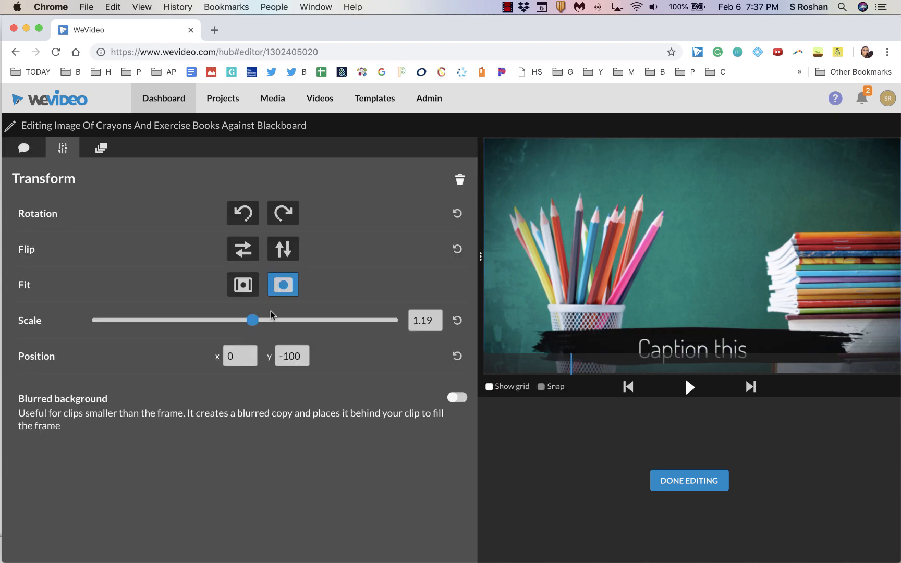
mouse_move(253, 327)
mouse_down()
mouse_move(298, 331)
mouse_move(247, 334)
mouse_move(255, 334)
mouse_up()
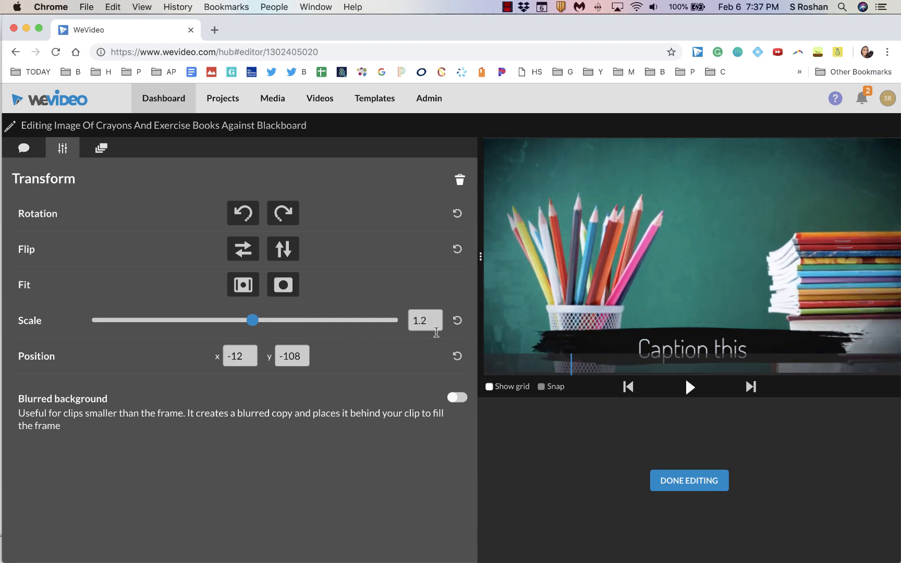
click(456, 322)
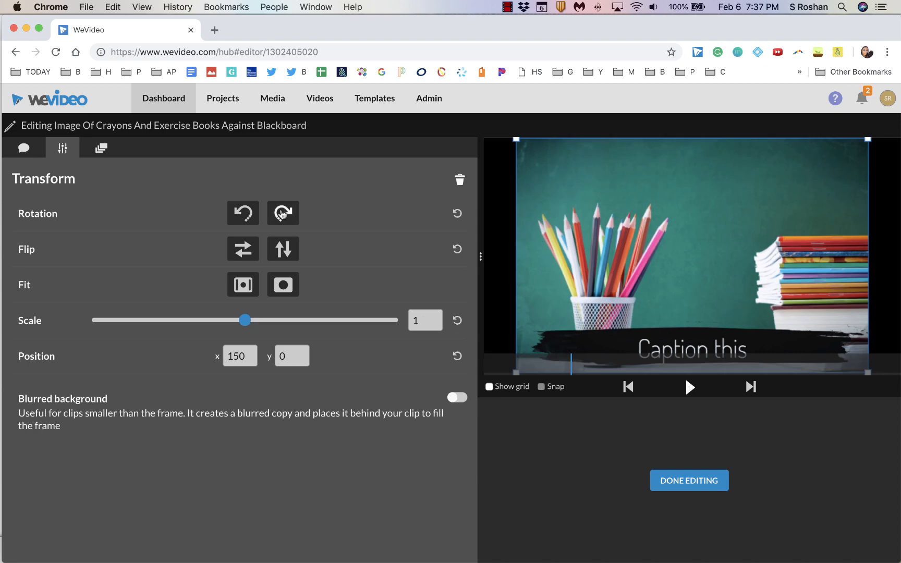
Rotate the crayons picture clockwise in quarter turns through one full turn.
click(282, 214)
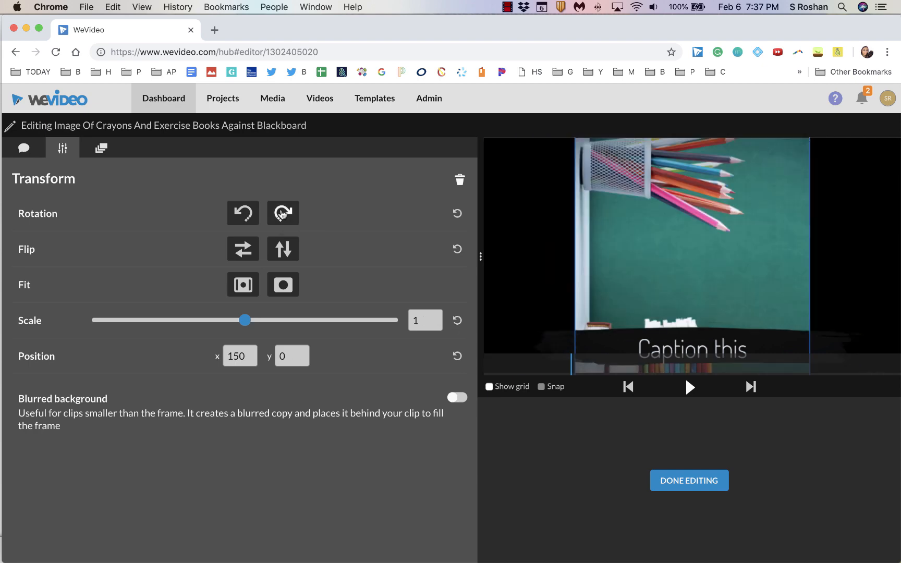
click(283, 215)
click(282, 214)
click(282, 214)
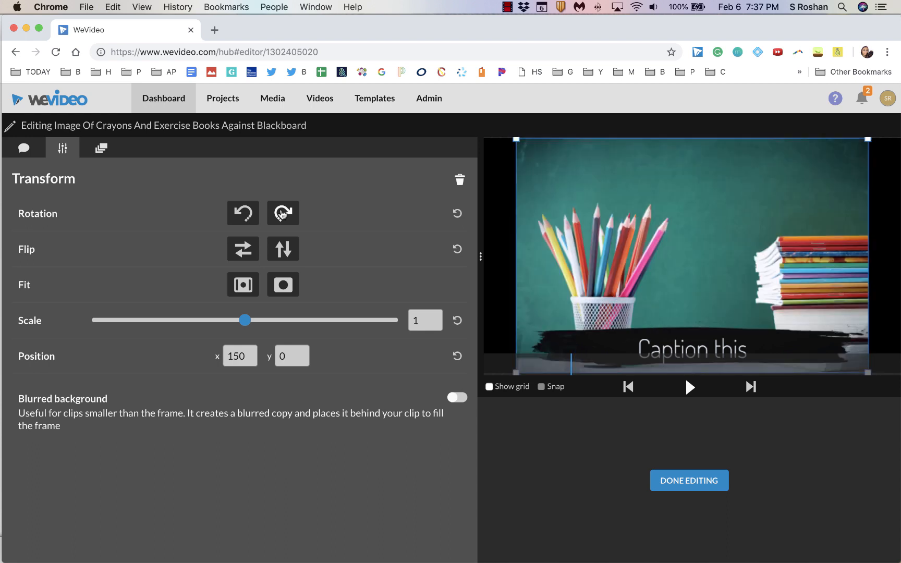
Animate the crayons picture to end at scale 2.84 and position x -145, y -800, and play it back in the storyboard.
click(101, 150)
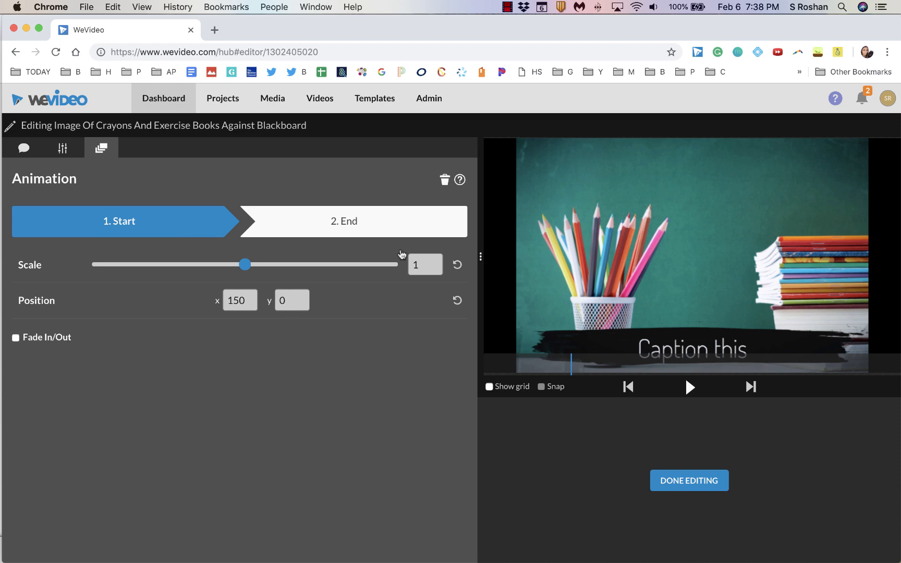
click(354, 227)
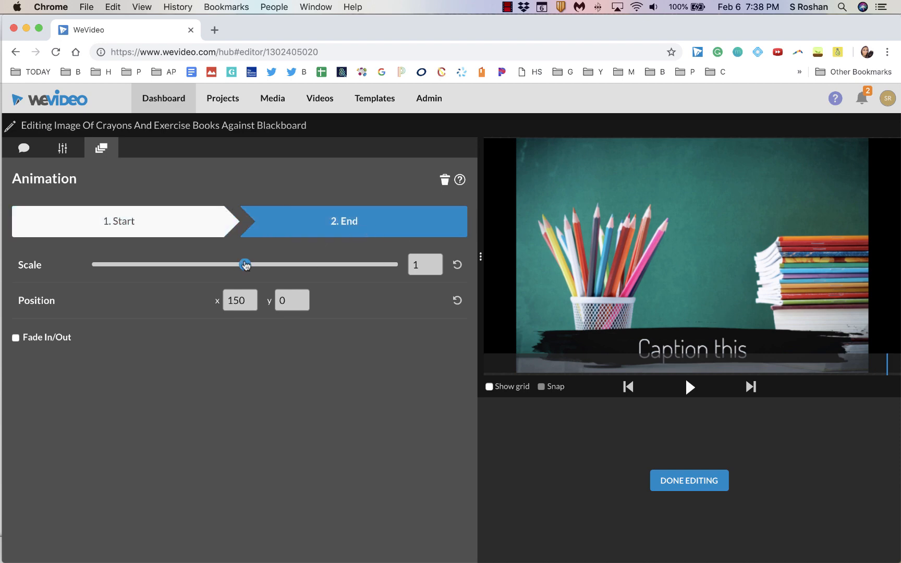
drag(245, 265, 316, 266)
drag(553, 258, 812, 303)
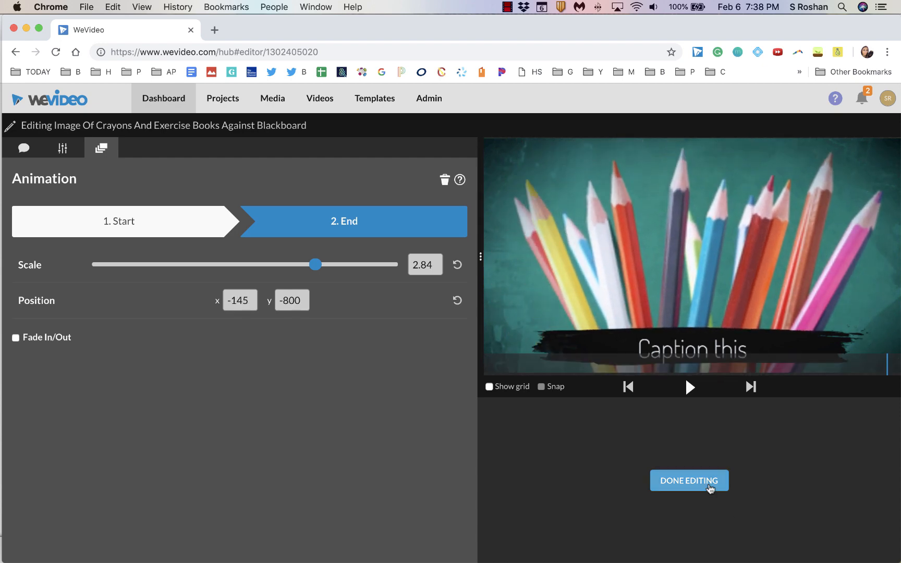
click(690, 480)
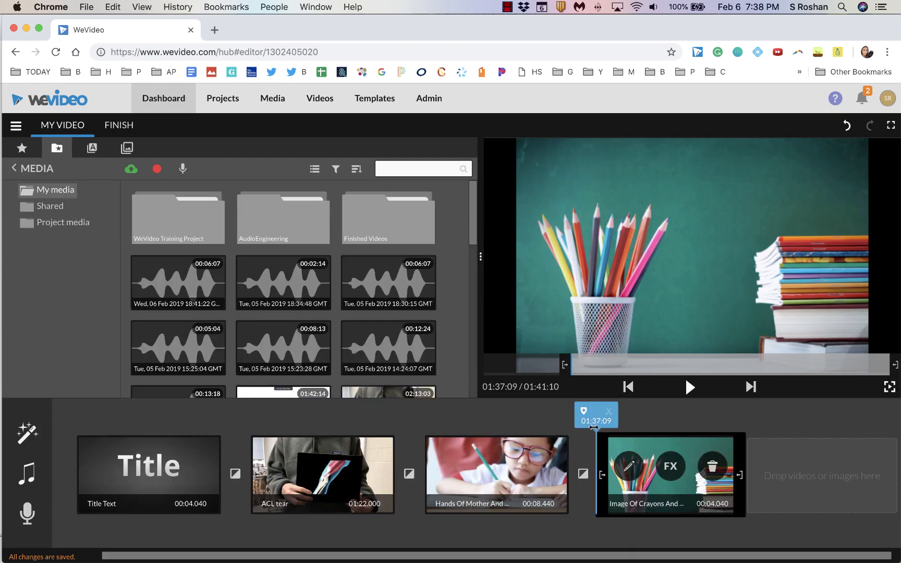
key(space)
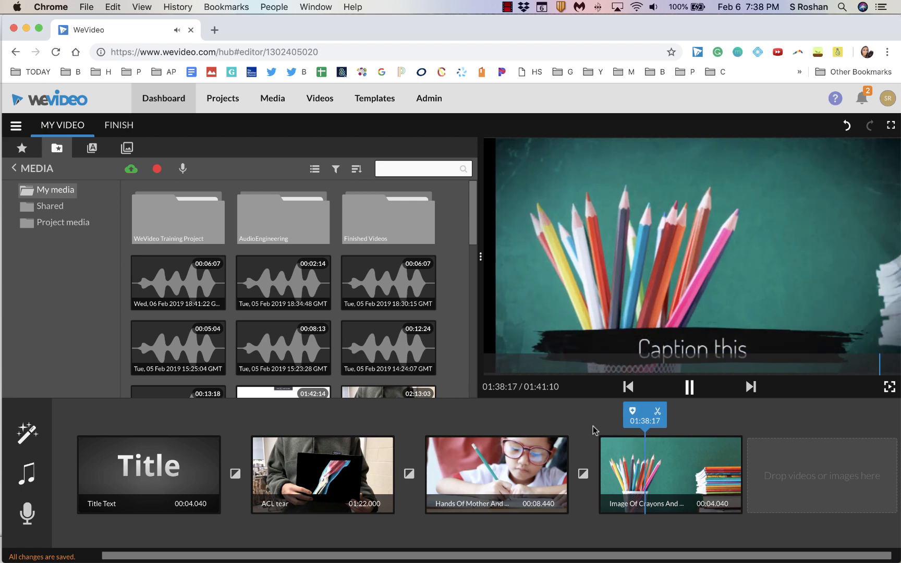
Look through the storyboard's title, ACL tear, writing child and crayons clips and browse the stock media library.
click(155, 452)
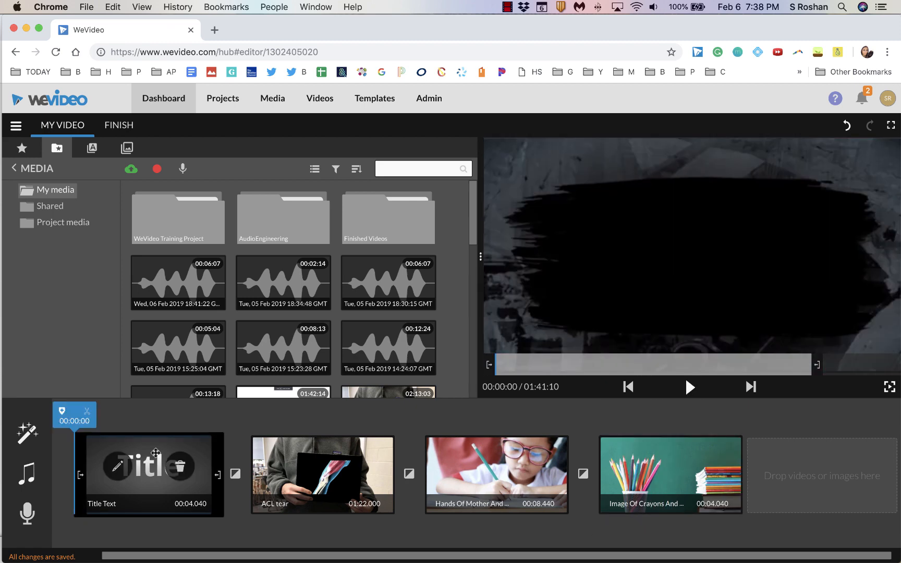
click(363, 464)
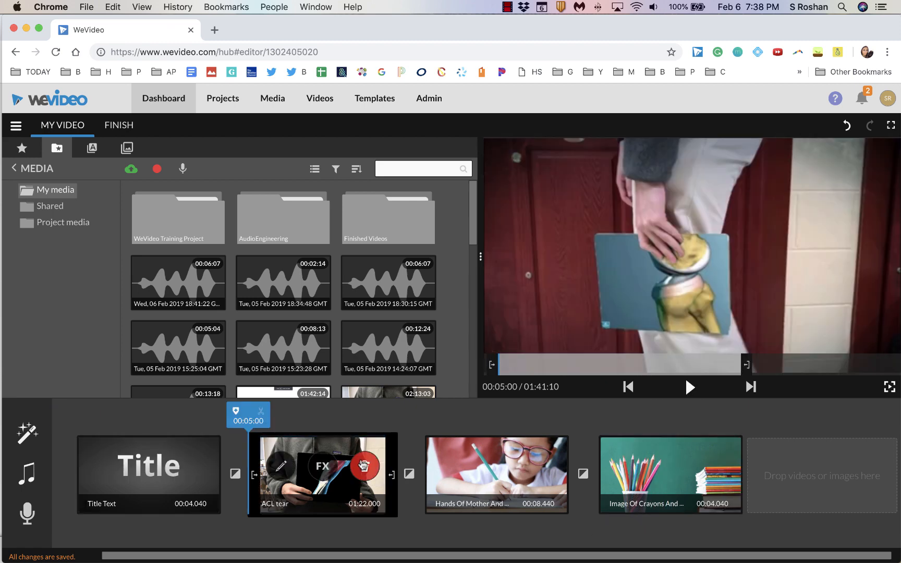
click(470, 477)
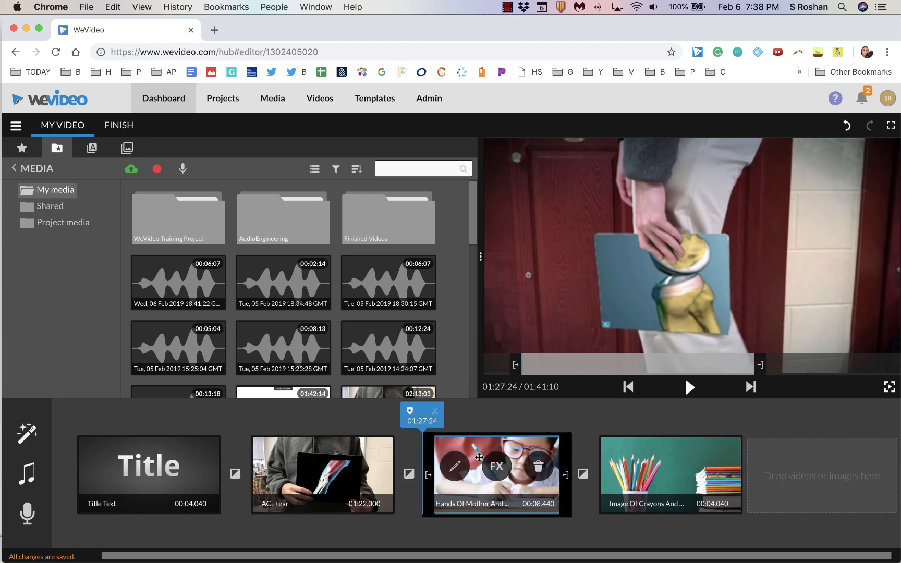
click(22, 149)
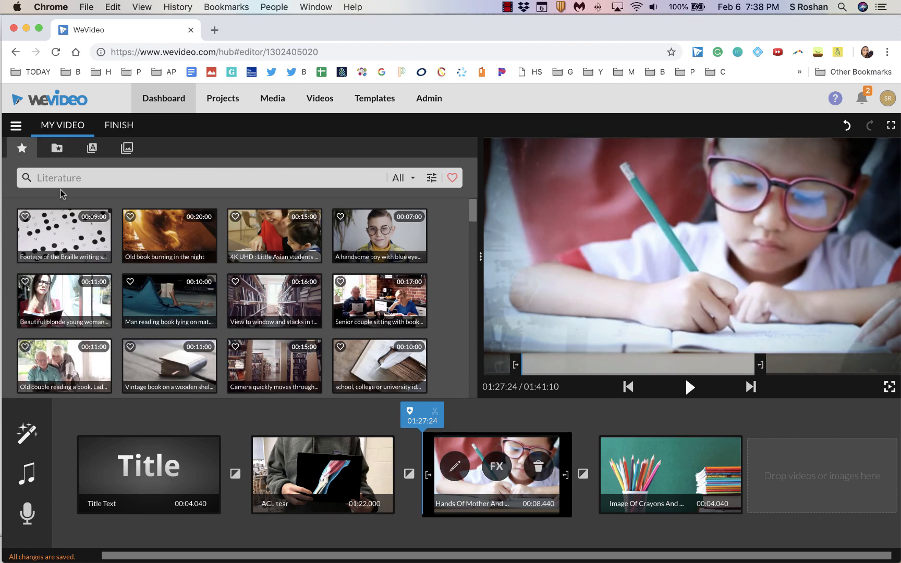
scroll(170, 303, down, 2)
scroll(170, 302, down, 4)
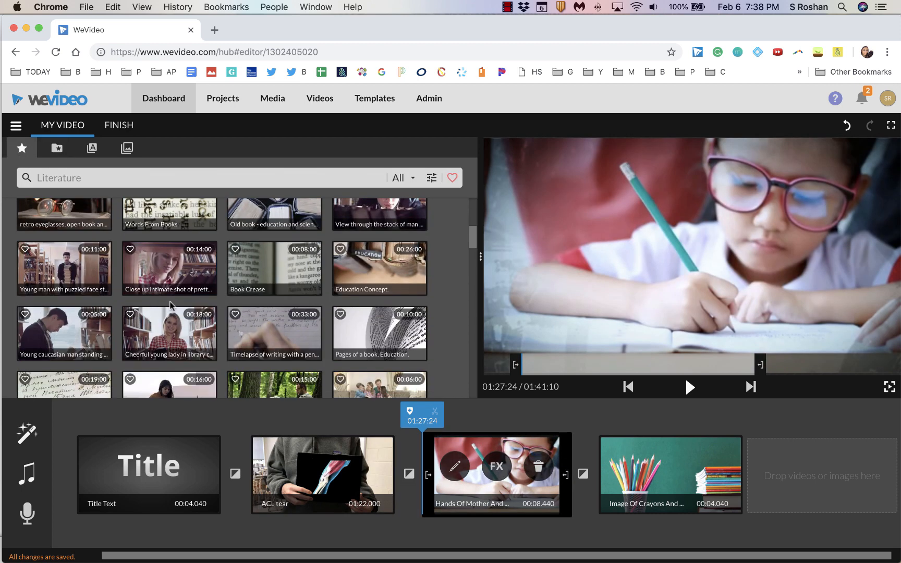
scroll(171, 305, down, 2)
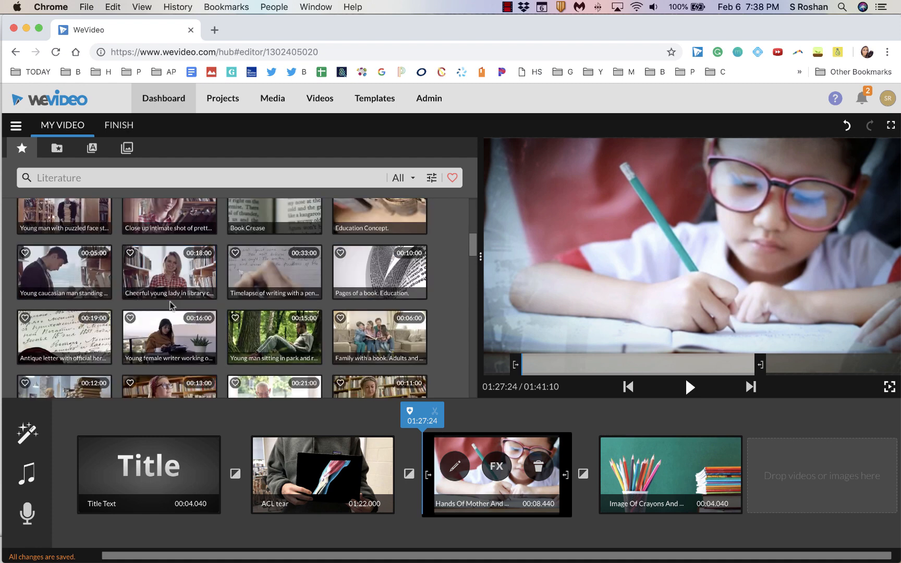
click(641, 462)
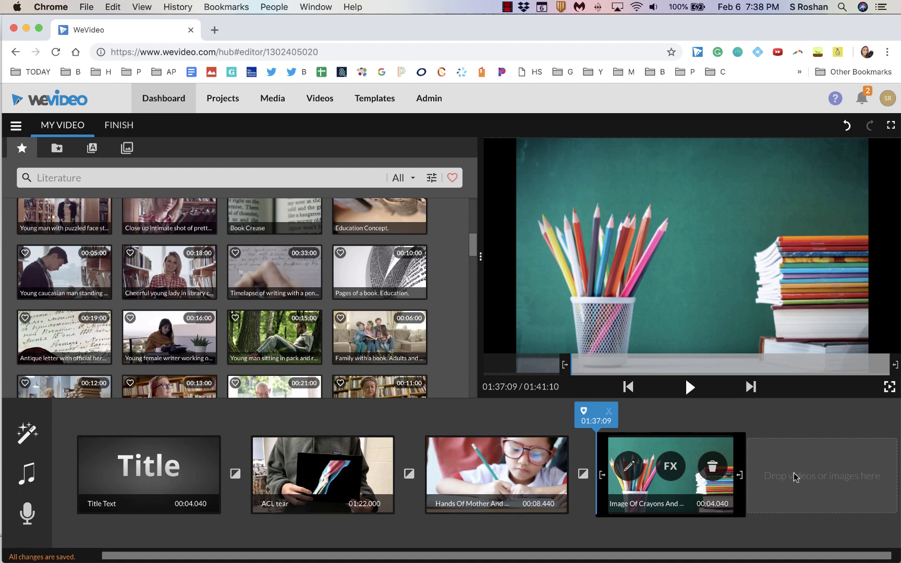
Add the "Step tilt - Title" motion text after the crayons picture at the end of the storyboard.
click(91, 148)
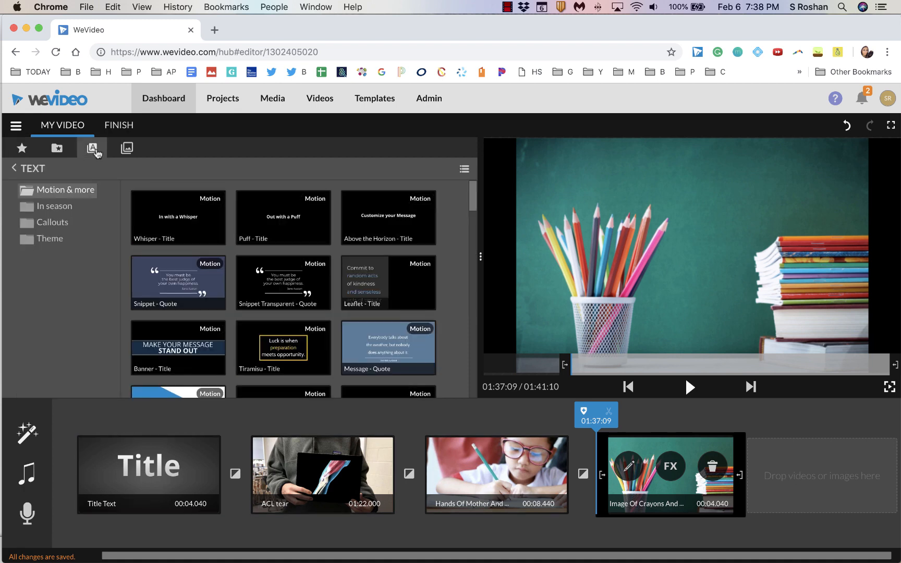
scroll(292, 323, down, 10)
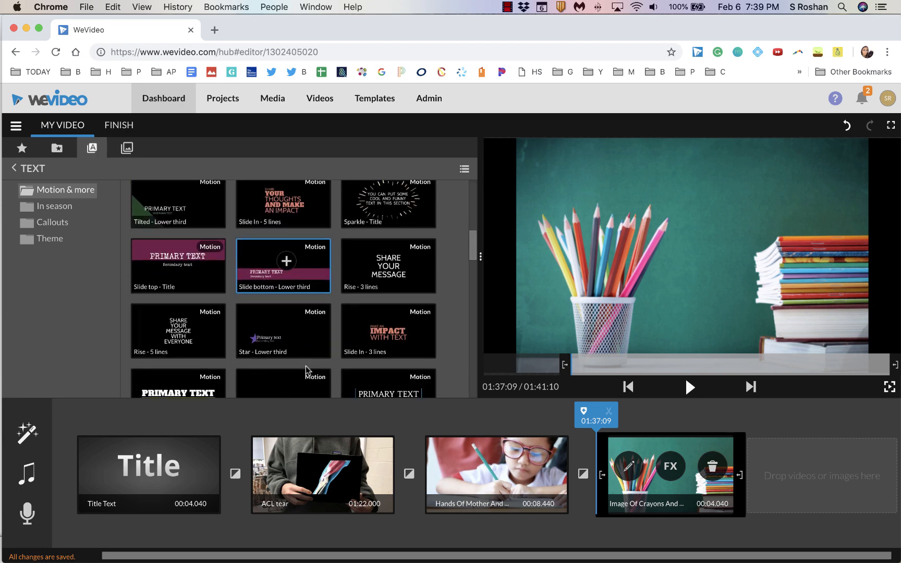
click(151, 497)
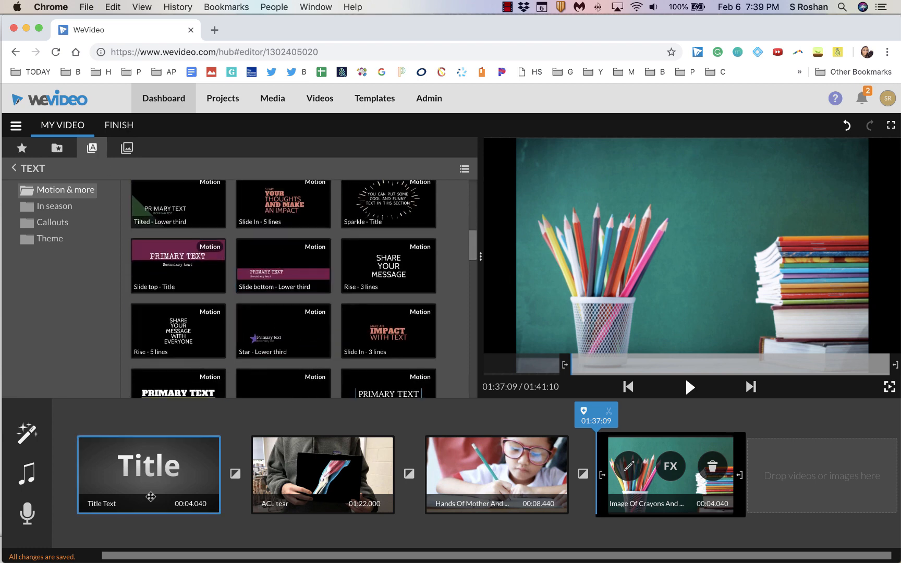
scroll(276, 322, down, 5)
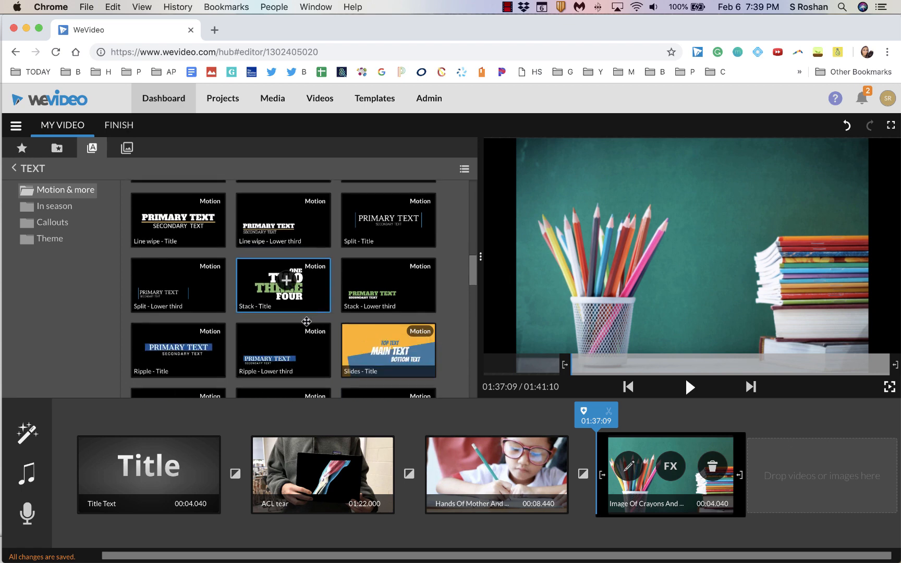
scroll(307, 322, down, 5)
drag(285, 225, 843, 481)
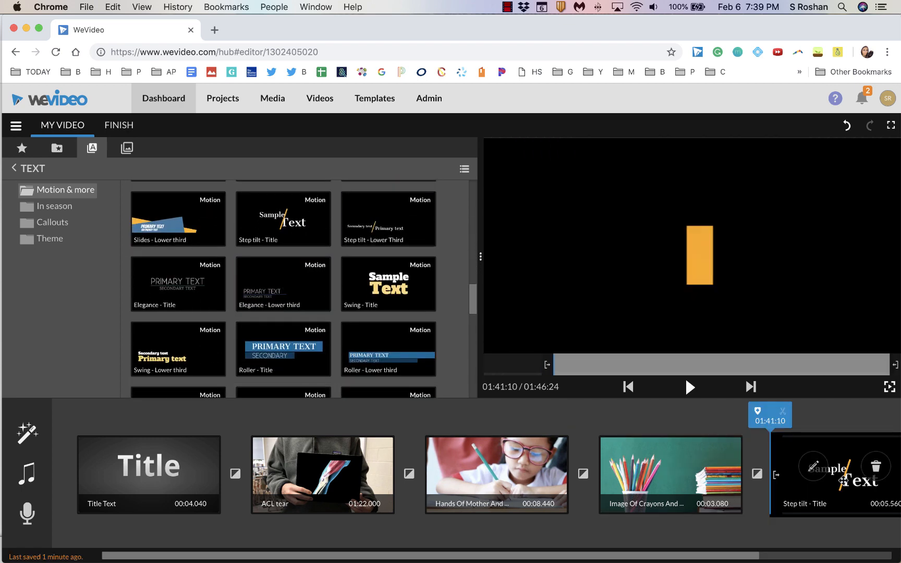
Change the Step tilt title's two text parts to "The" and "End" and finish editing.
click(816, 472)
text(The)
key(Tab)
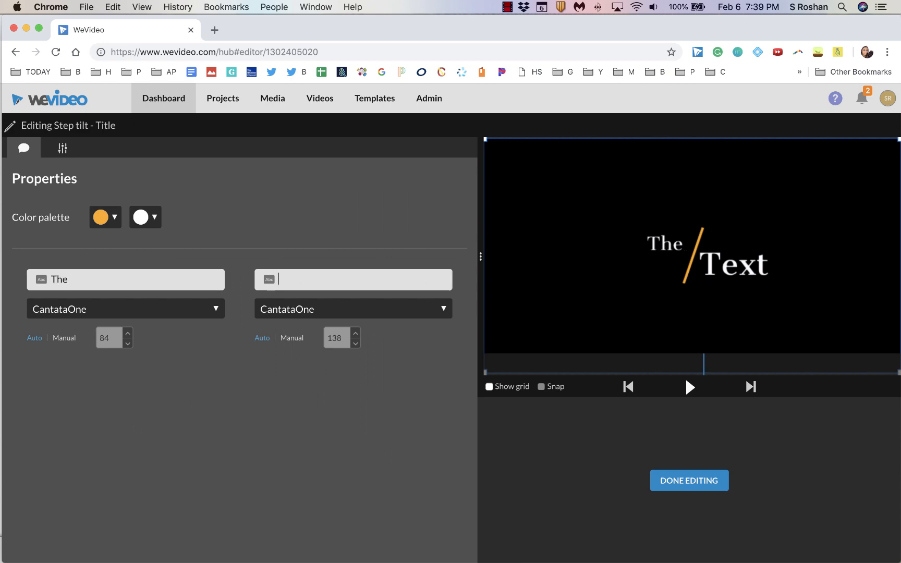
text(End)
click(688, 480)
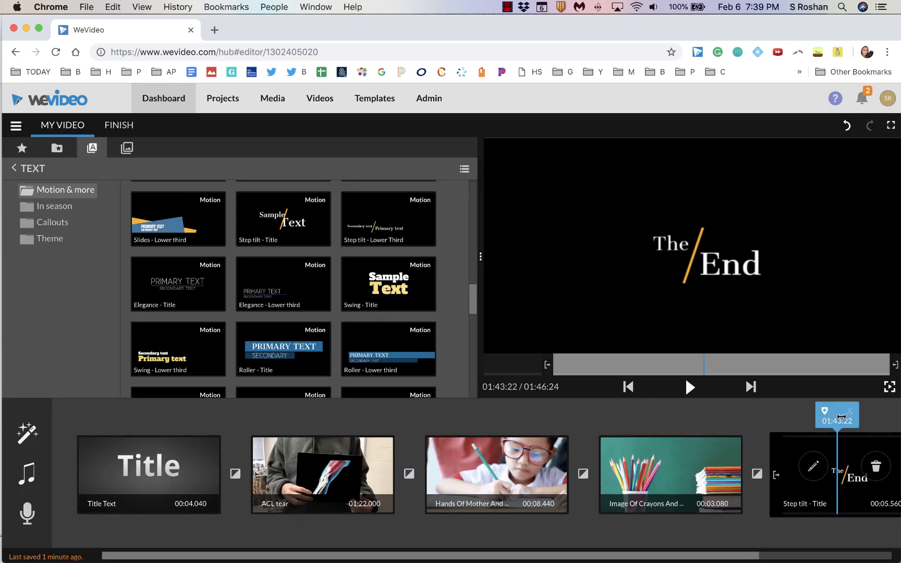
Play the video from the beginning into the start of the ACL tear clip and pause it.
mouse_move(841, 417)
mouse_down()
mouse_move(315, 396)
mouse_move(78, 412)
mouse_up()
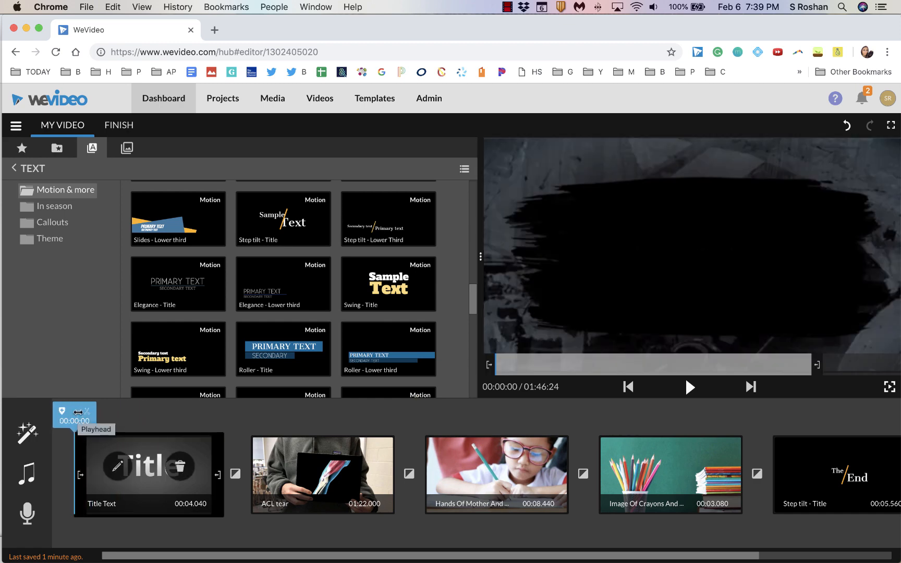
key(space)
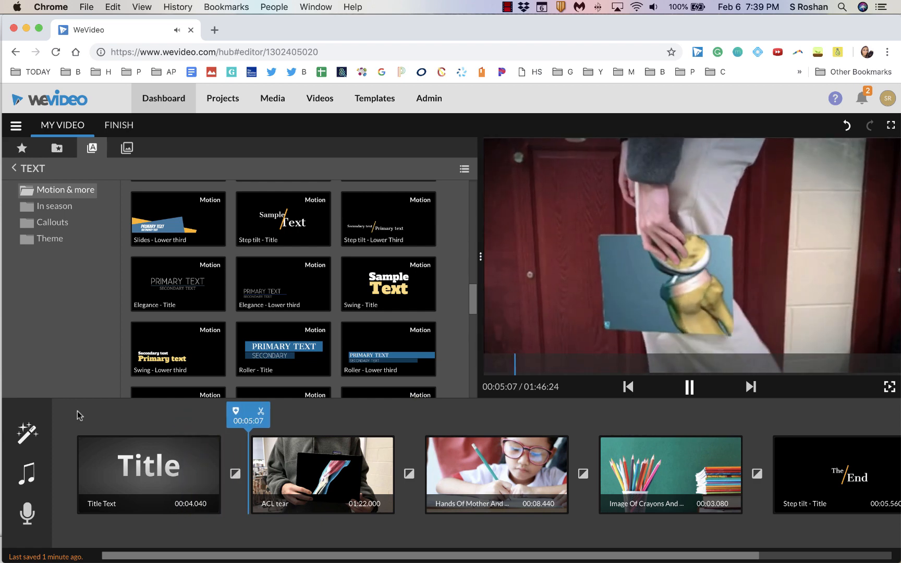
key(space)
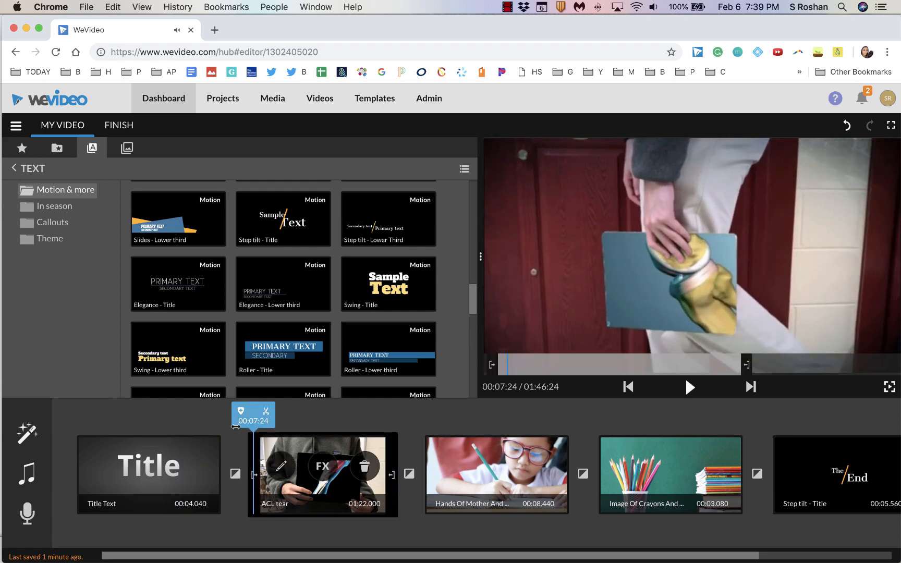
Record a voiceover of about 7 seconds near the video's start with preview while recording and muted audio, save it and play it back.
drag(252, 423, 77, 428)
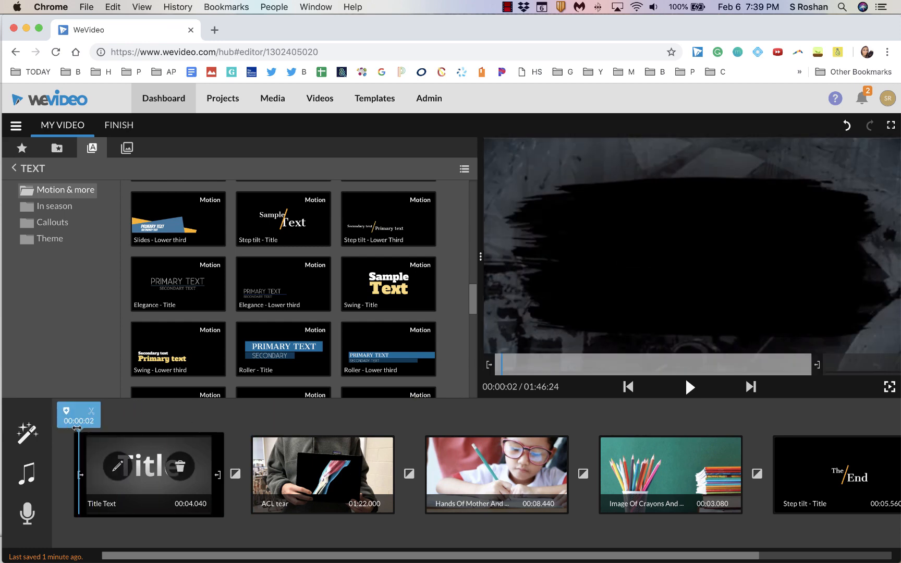
click(28, 512)
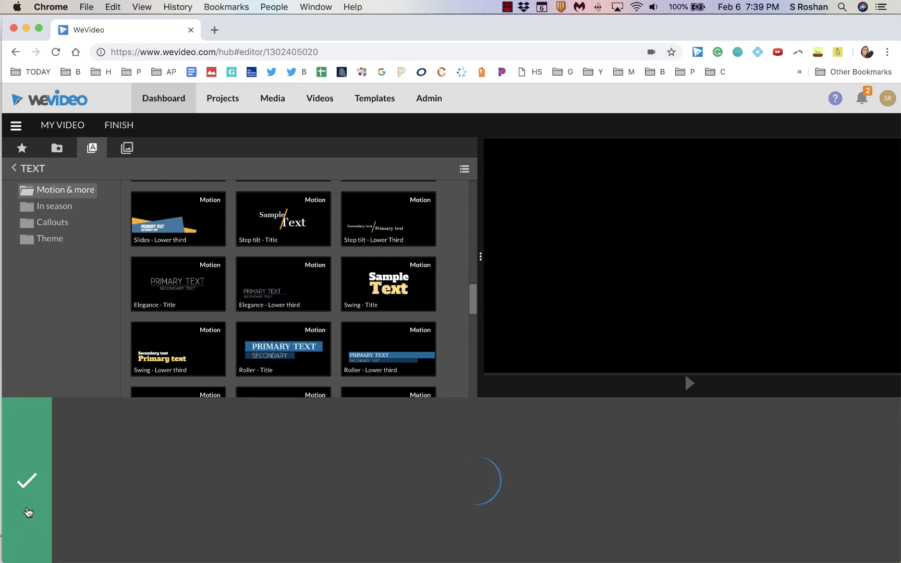
click(432, 513)
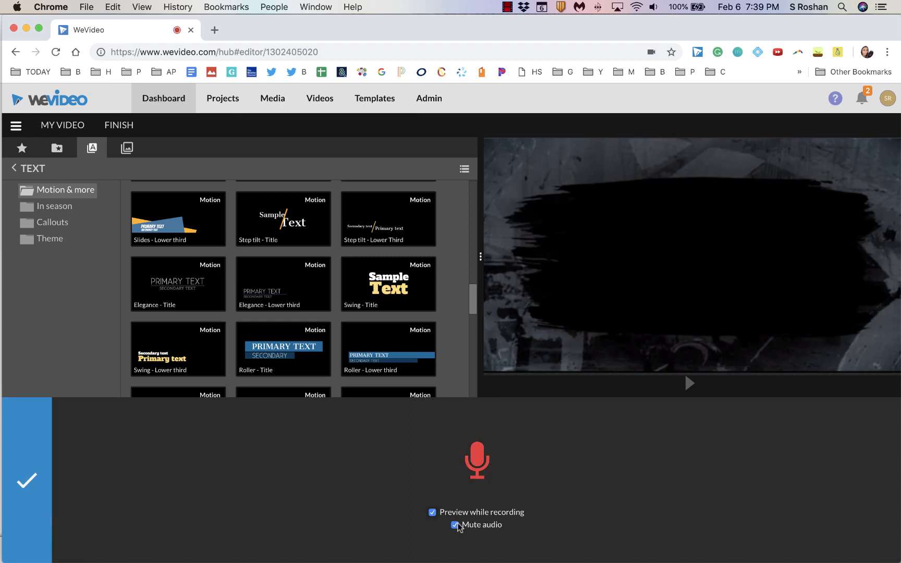
click(481, 472)
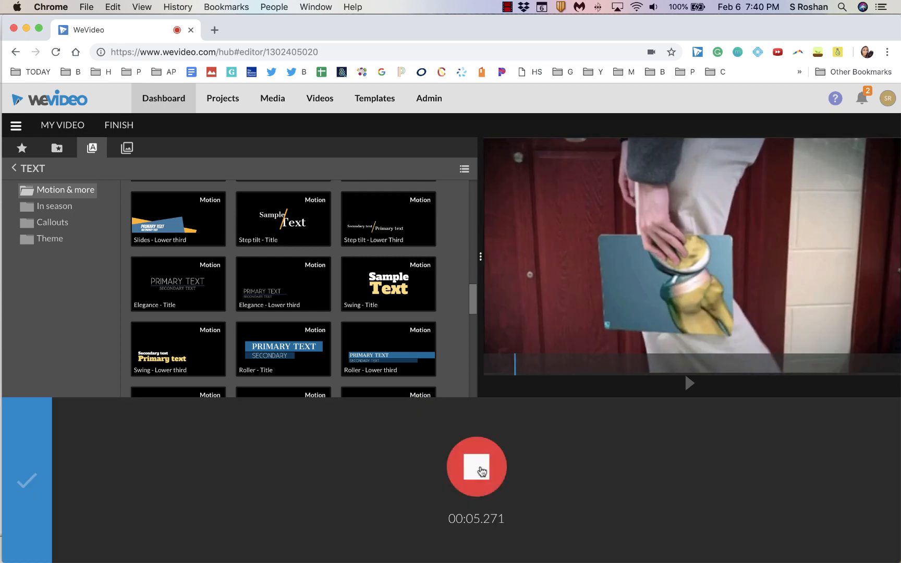
click(481, 472)
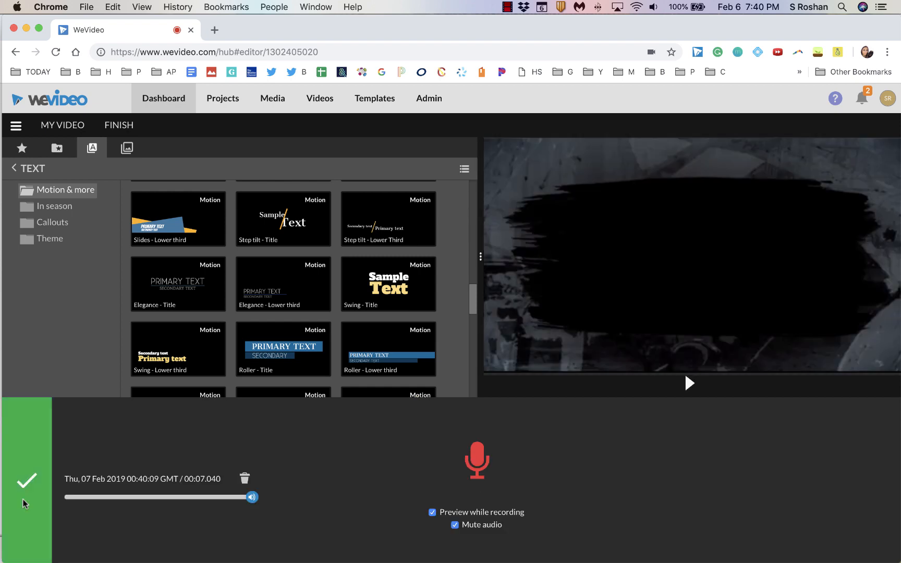
click(25, 503)
key(space)
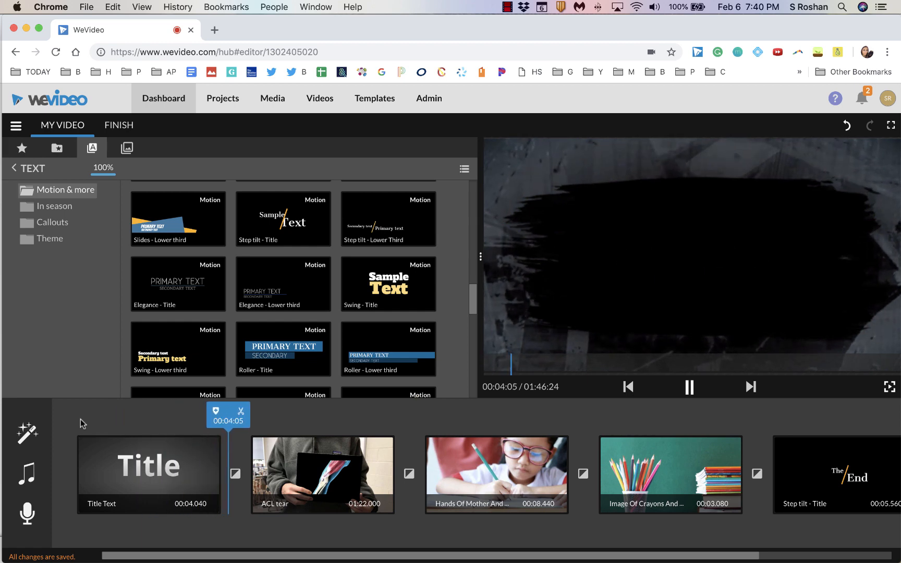
Lower the volume of the Summer Rock background music and apply the track with looping on.
click(27, 475)
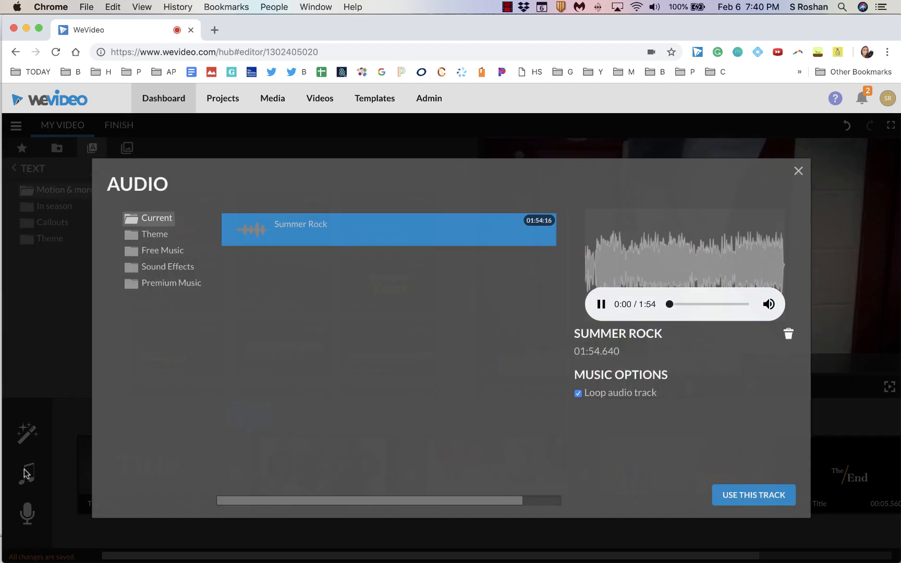
click(602, 304)
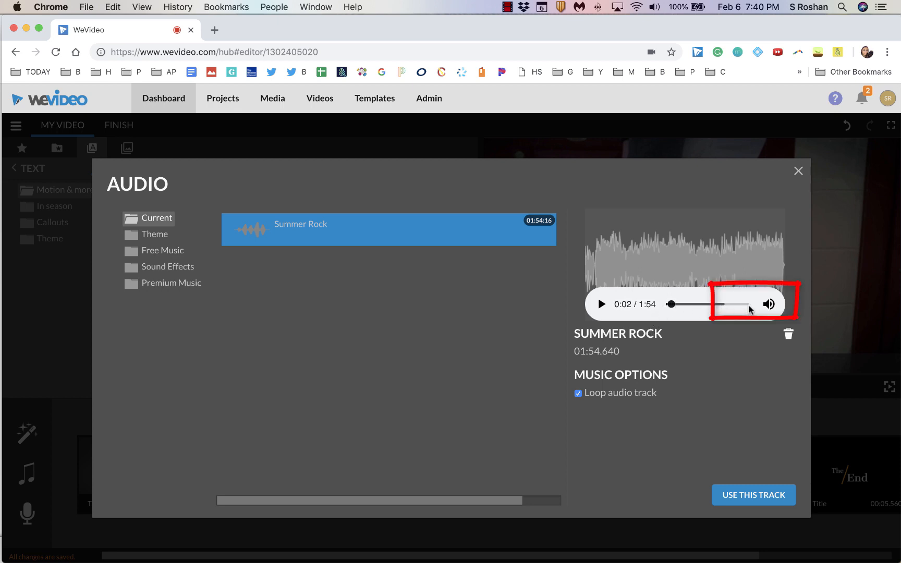
mouse_move(767, 306)
drag(756, 307, 741, 306)
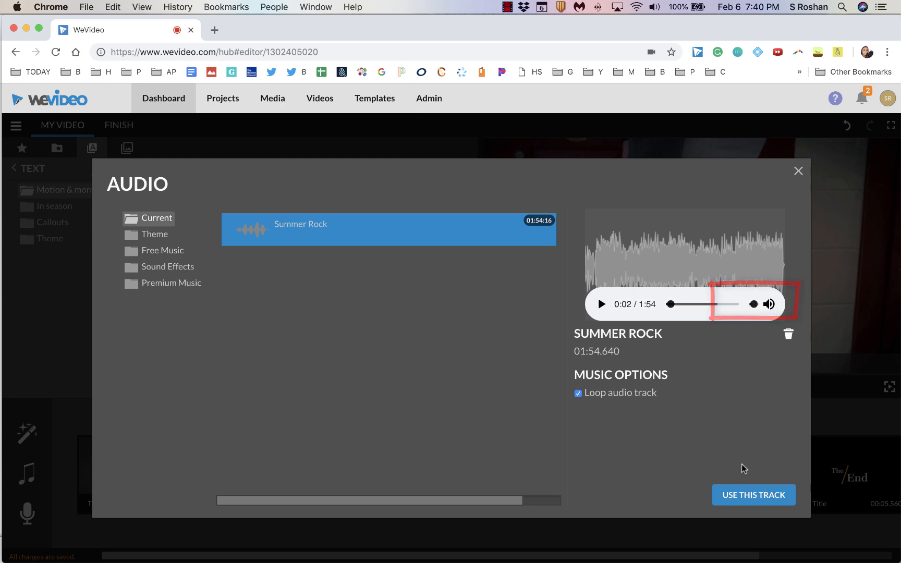
click(745, 495)
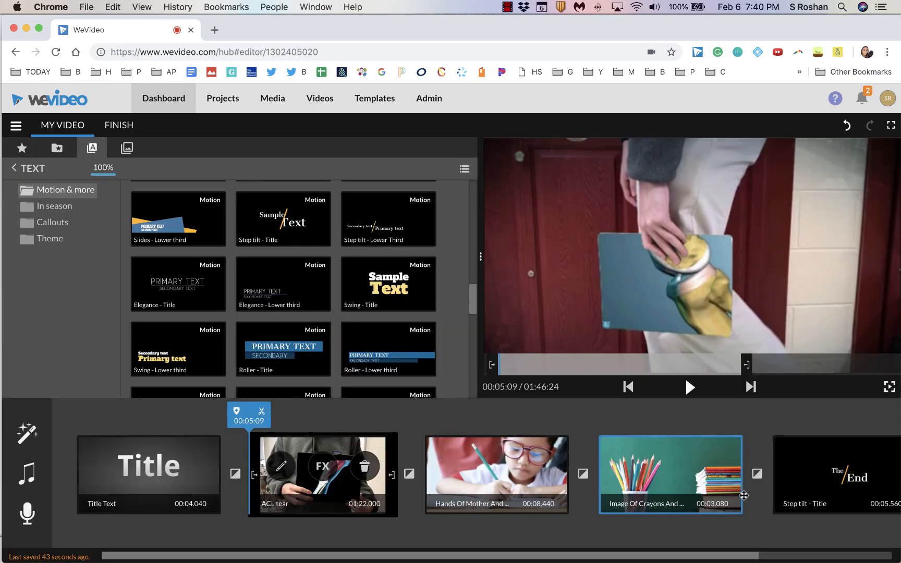
Play the opening title again to check how the voiceover and background music sound together.
drag(248, 412, 86, 412)
key(space)
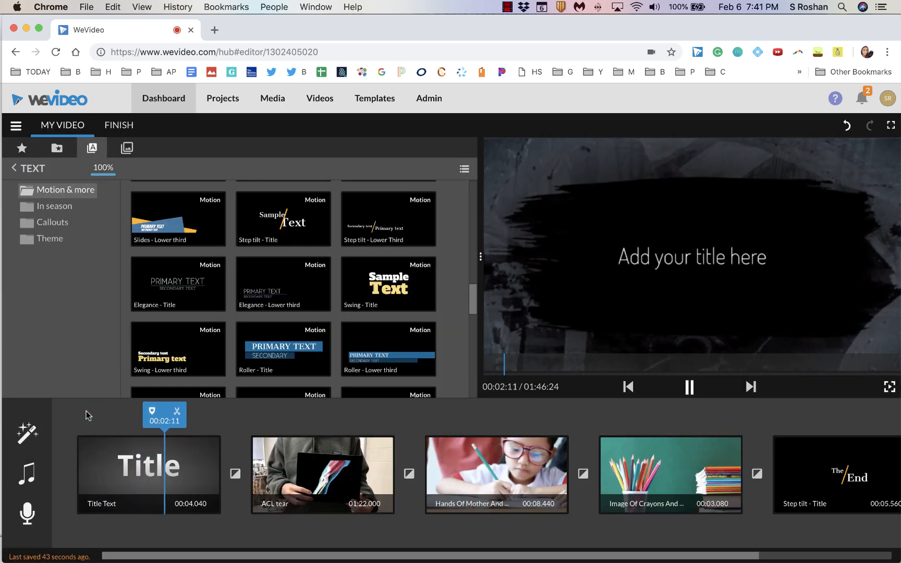
key(space)
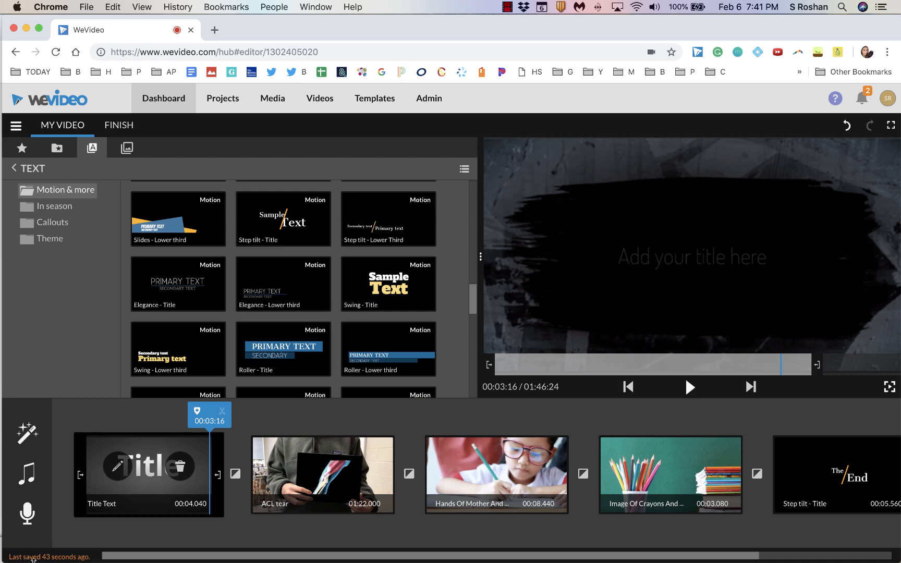
Save the video project.
click(19, 129)
click(18, 129)
click(16, 125)
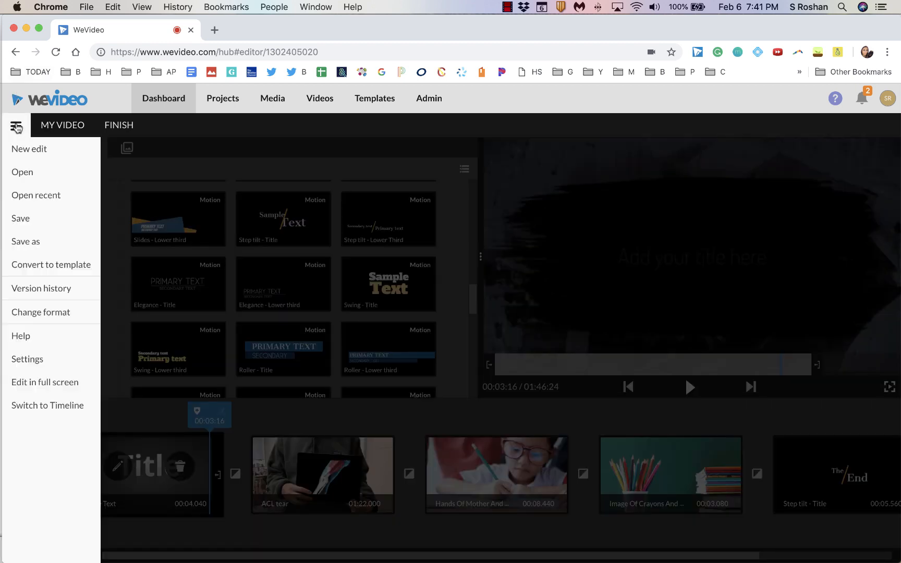
click(44, 220)
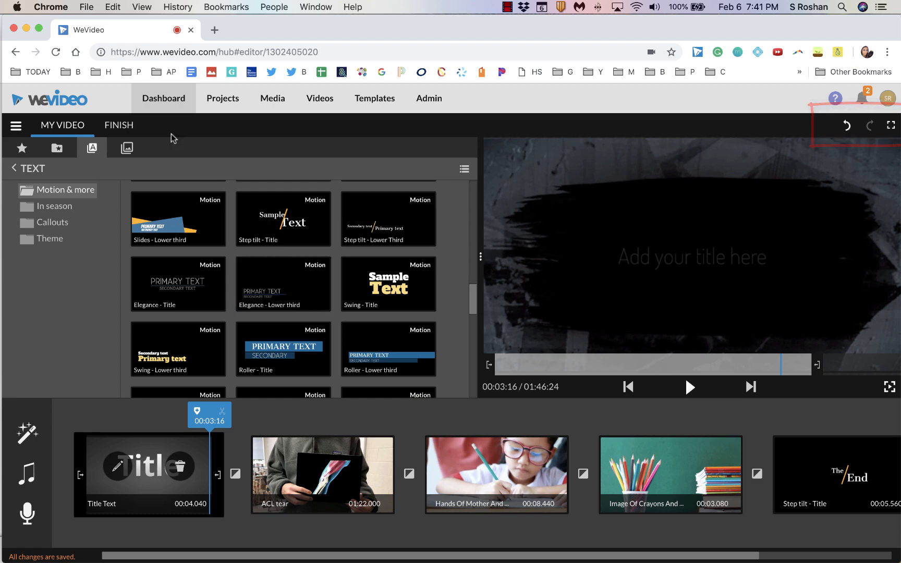
Title the video "Title this" and publish it in 480p quality with Google Drive as an additional destination.
click(115, 126)
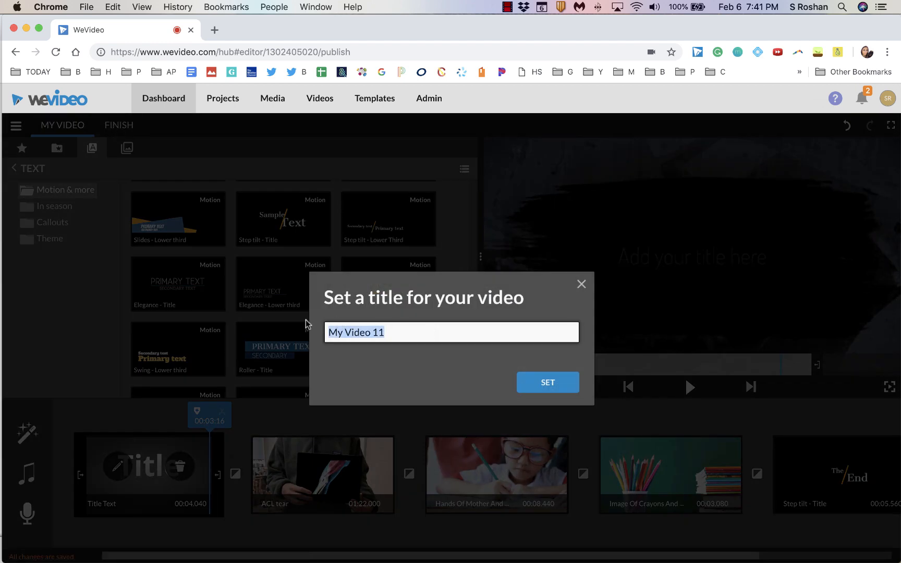
text(Title this)
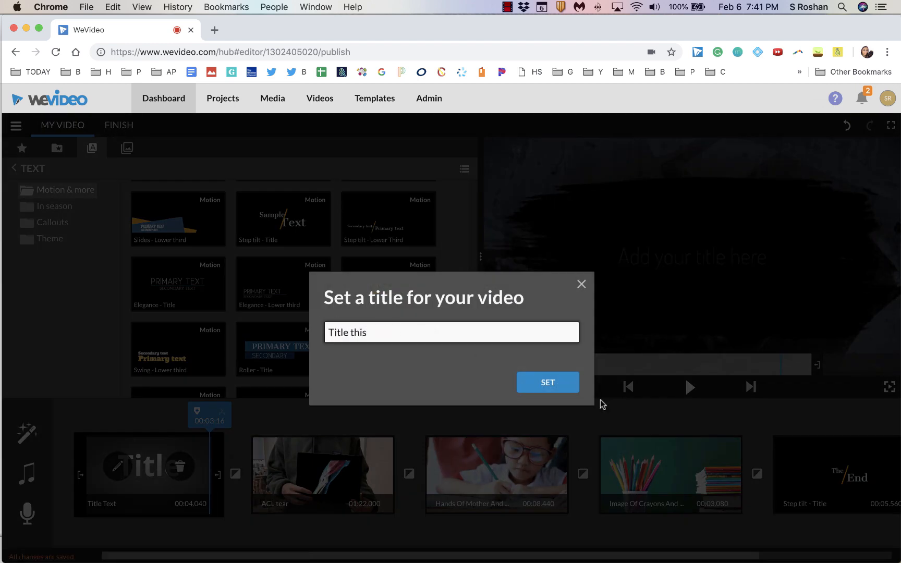
click(543, 382)
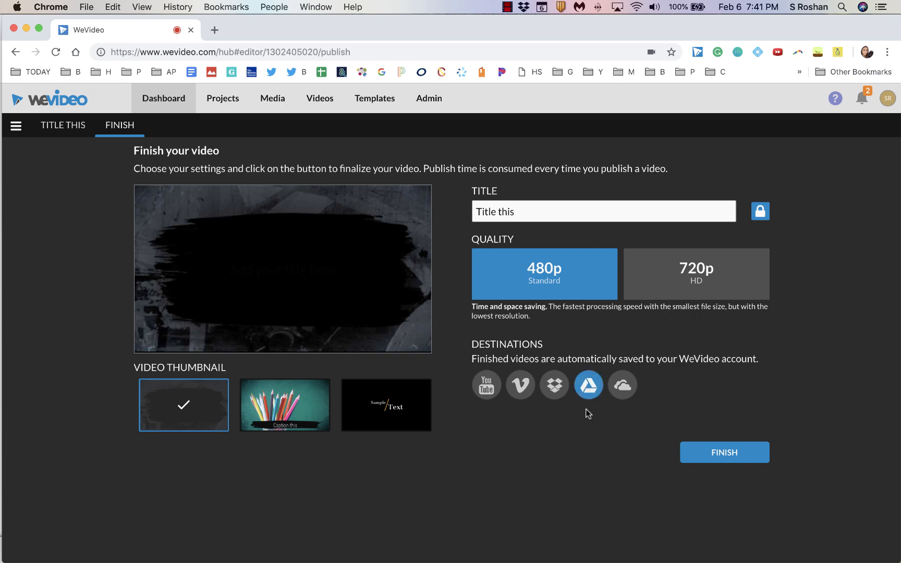
click(707, 457)
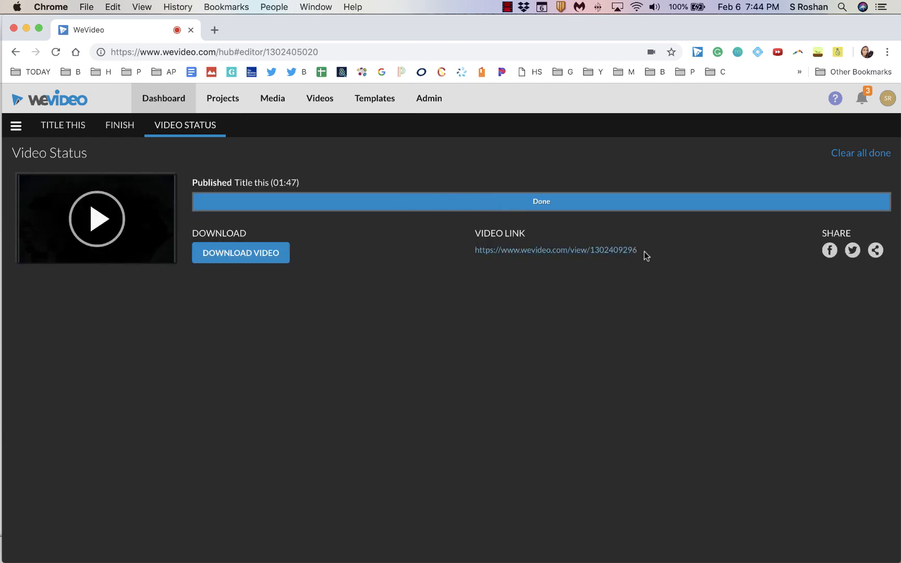
Select the published video's link and copy it.
drag(645, 252, 477, 252)
click(475, 253)
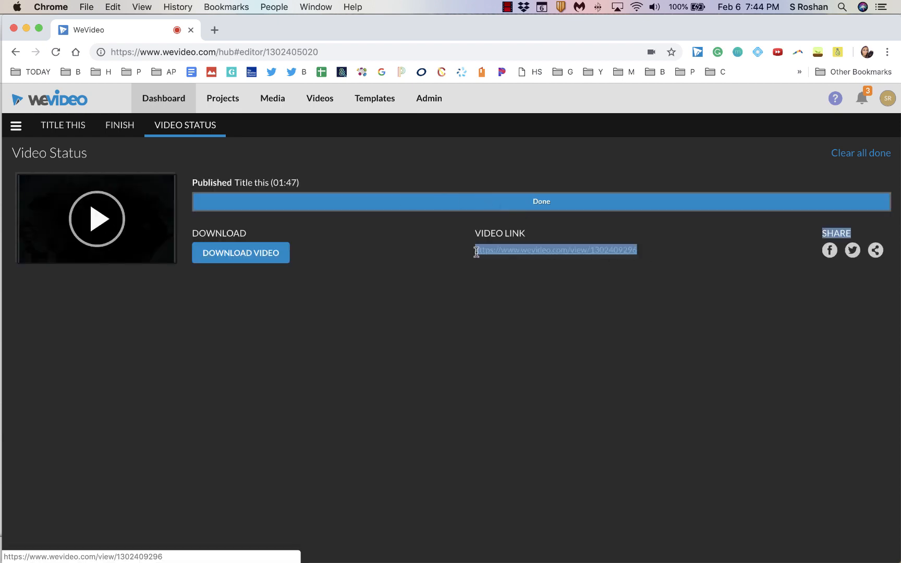
click(501, 277)
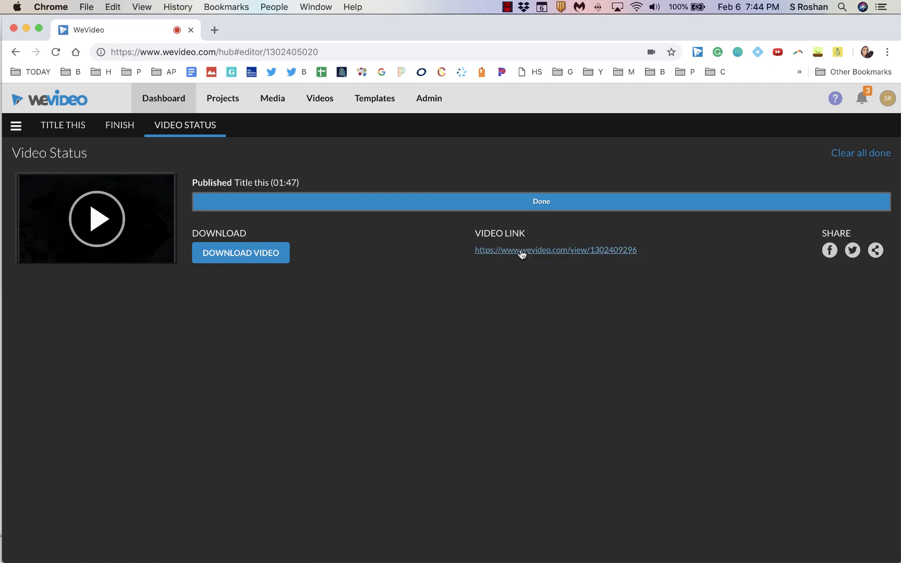
right_click(522, 253)
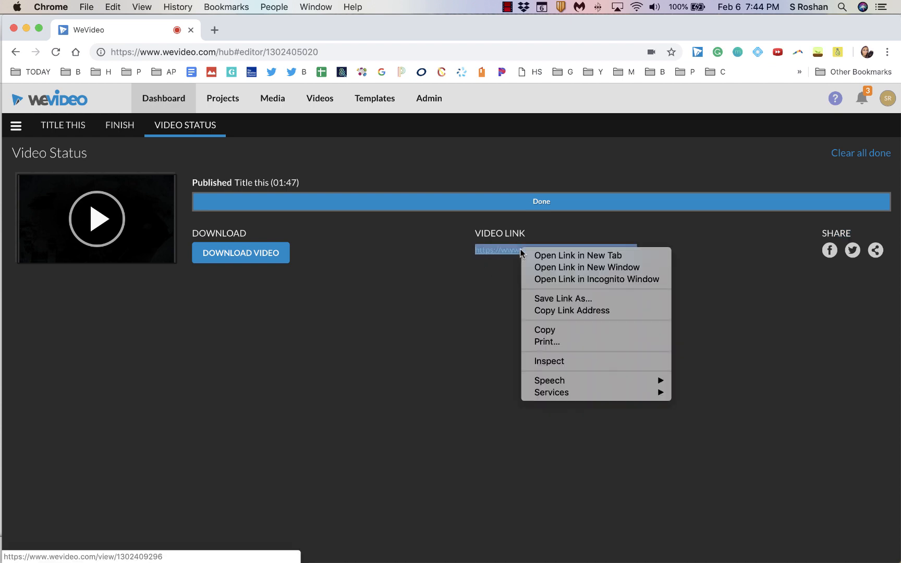
click(537, 330)
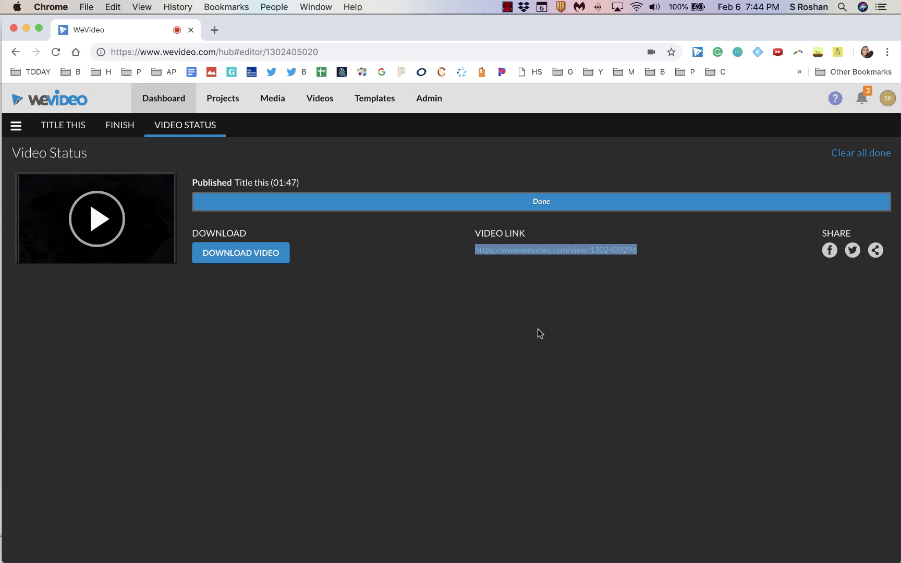